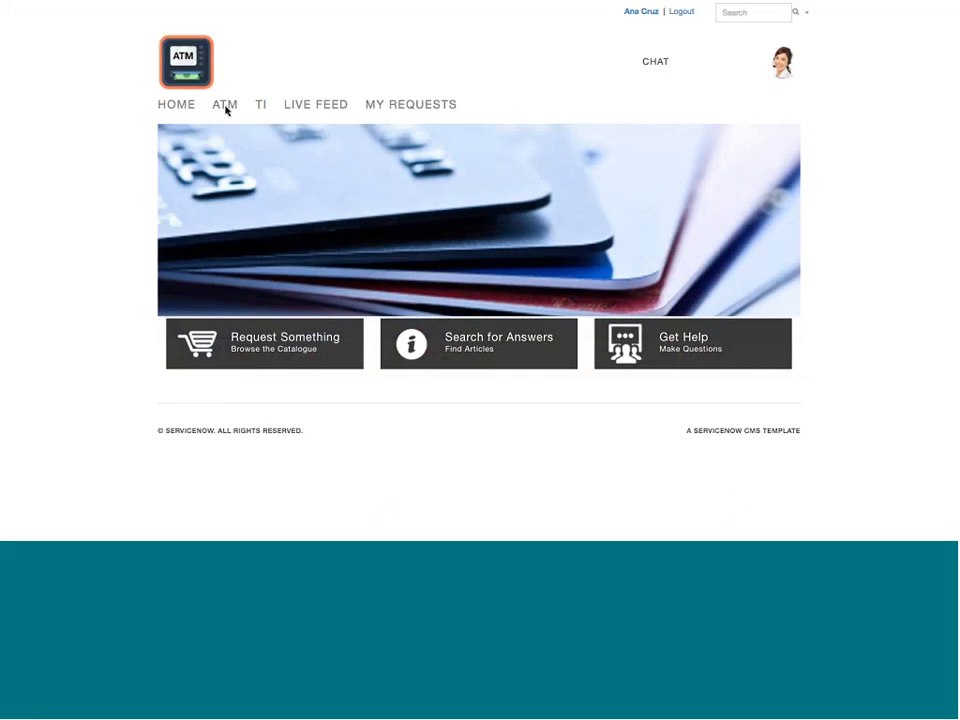
# Open the "ATM for a Branch" item from the Install ATM section of the ATM catalogue
pyautogui.moveTo(228, 112)
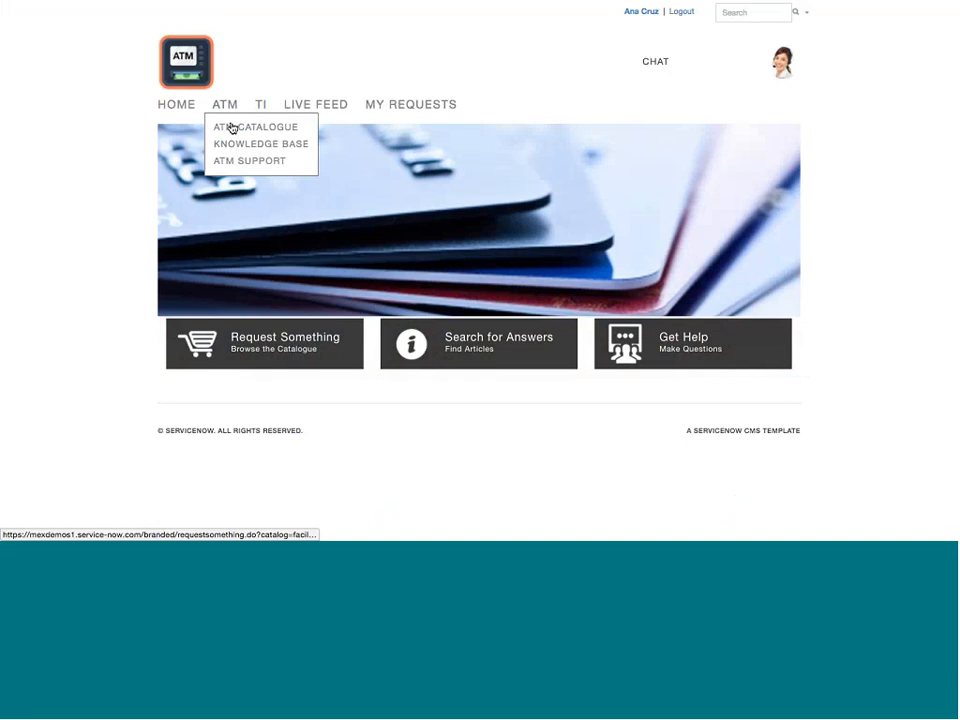
pyautogui.click(231, 128)
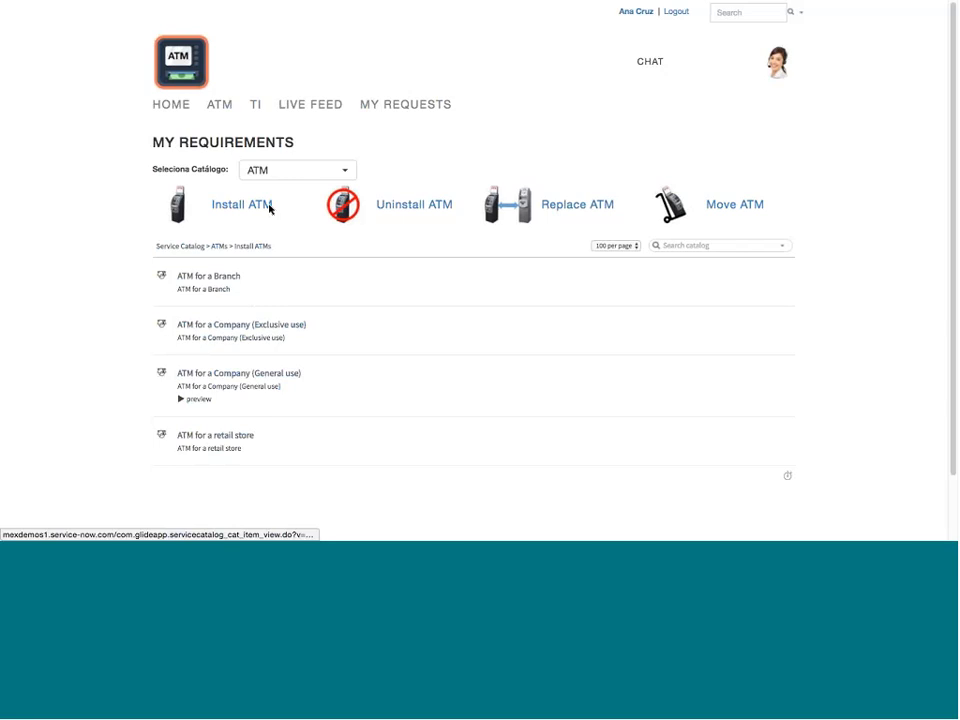
pyautogui.click(200, 283)
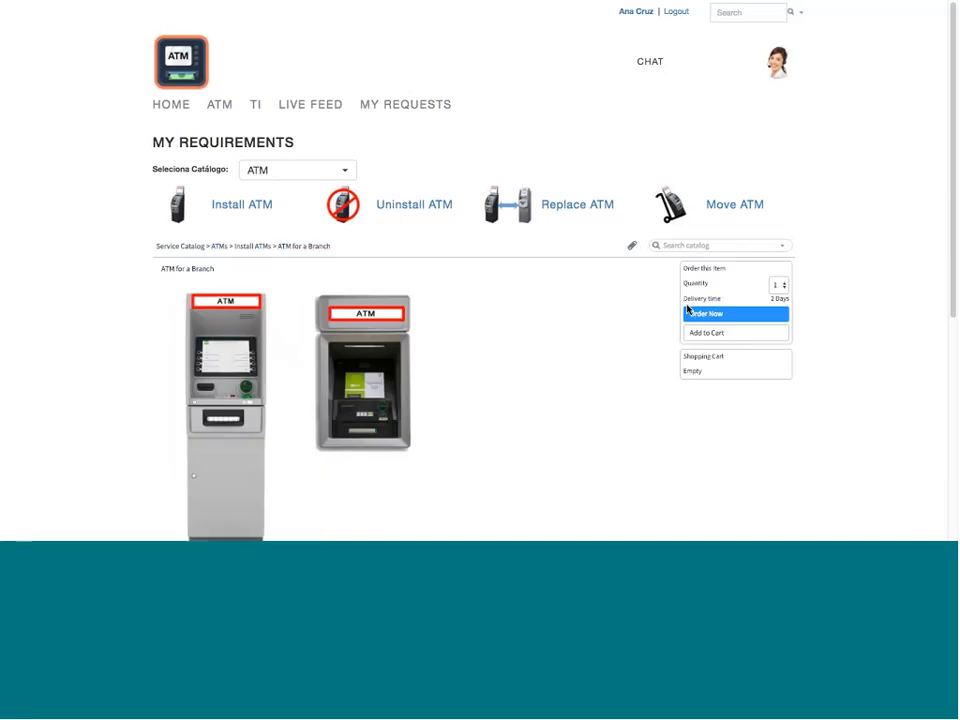
# Complete the ATM Data section with the ATM name OXXO_254 and the site's zip code
pyautogui.scroll(-5, 851, 314)
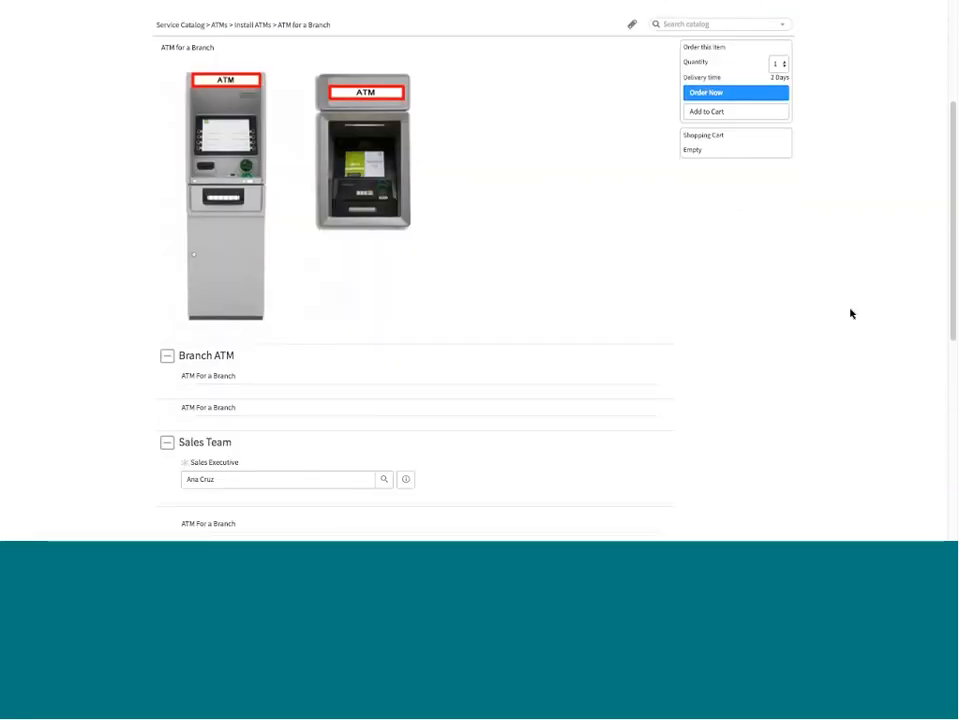
pyautogui.scroll(-5, 851, 314)
pyautogui.click(298, 284)
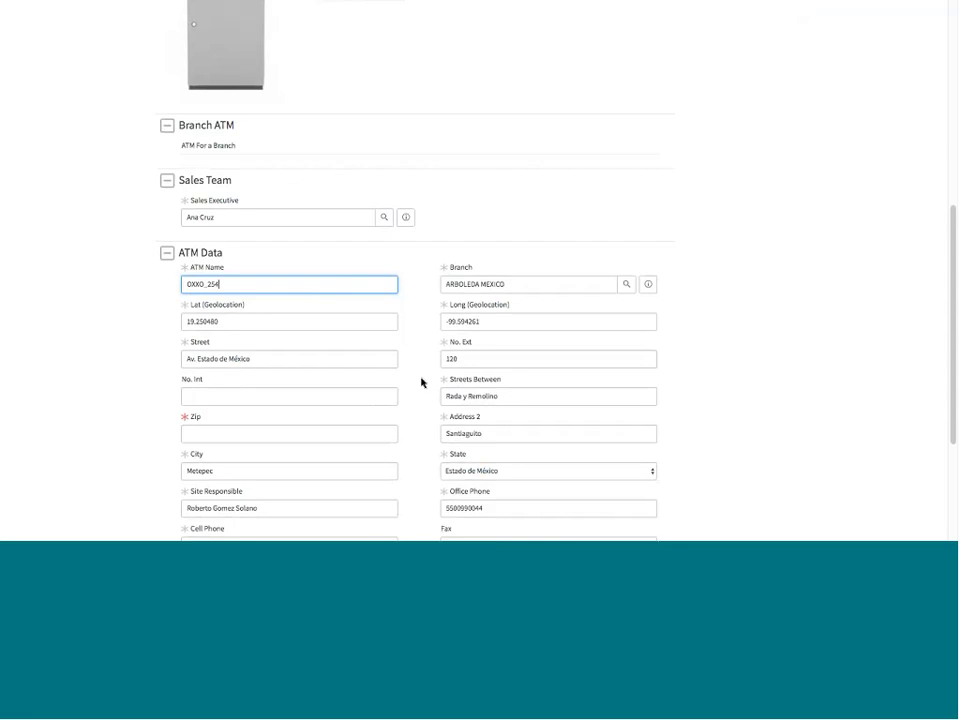
pyautogui.scroll(-1, 343, 401)
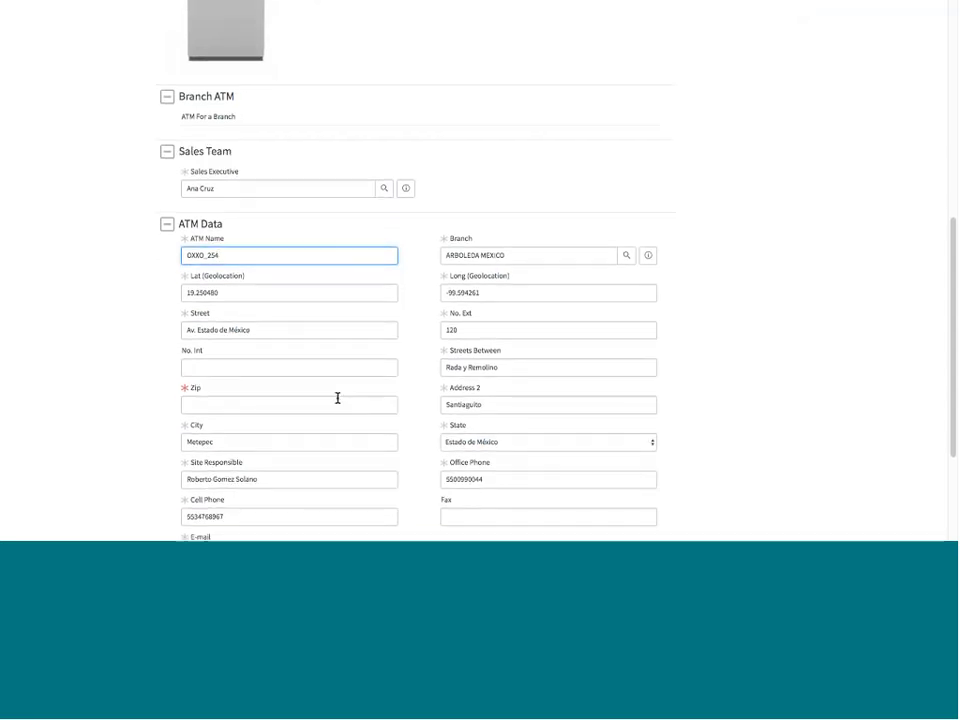
pyautogui.click(335, 402)
pyautogui.write('01')
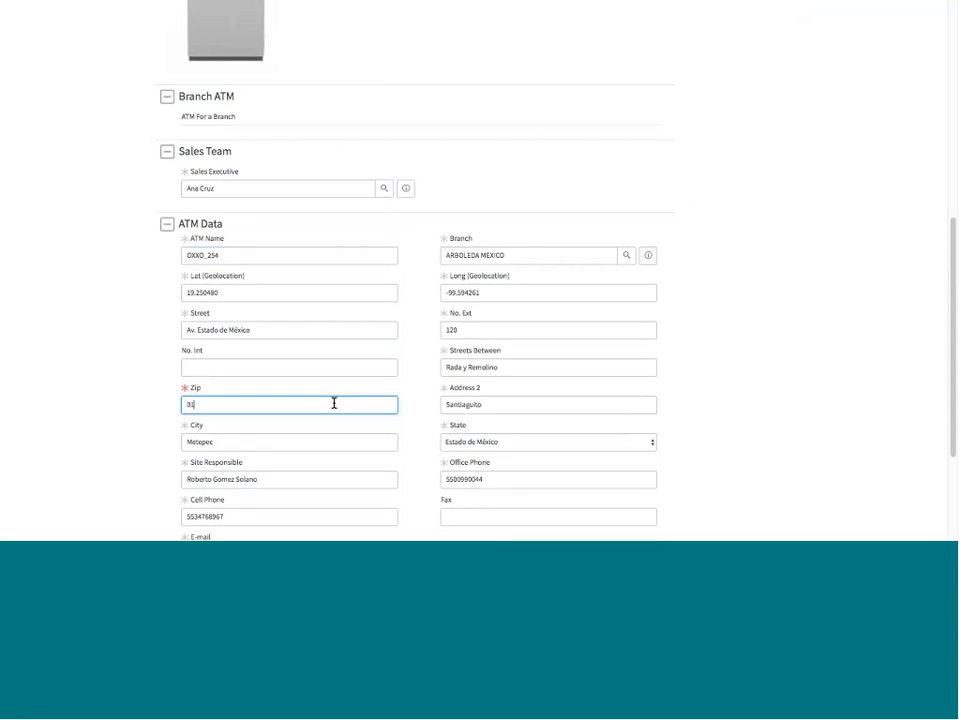
pyautogui.write('170')
pyautogui.scroll(-2, 680, 388)
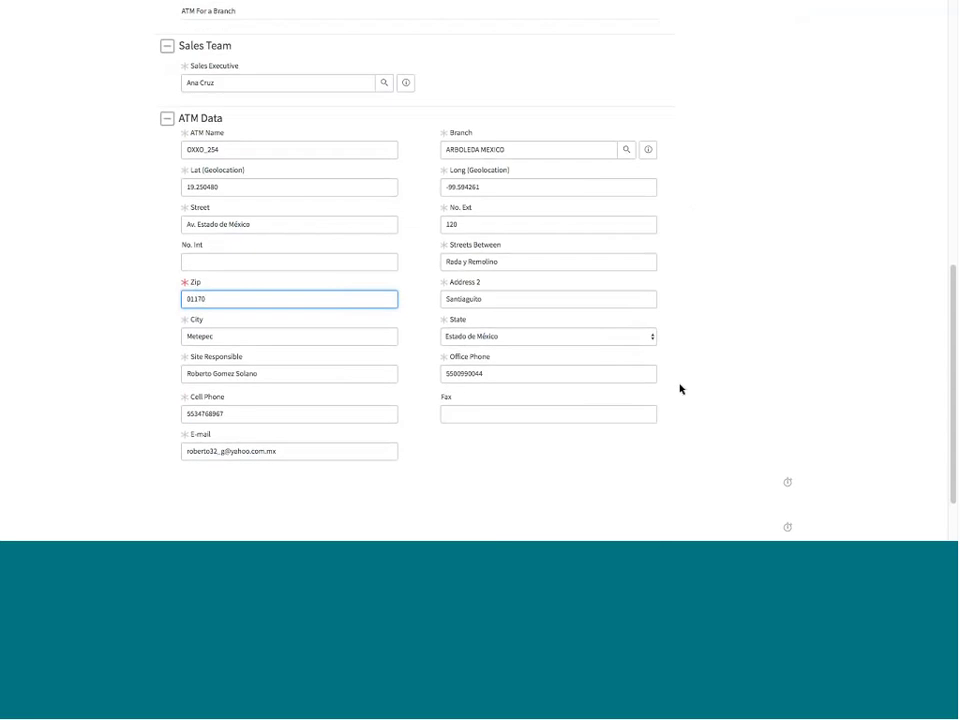
# Submit the order for one branch ATM
pyautogui.scroll(10, 680, 388)
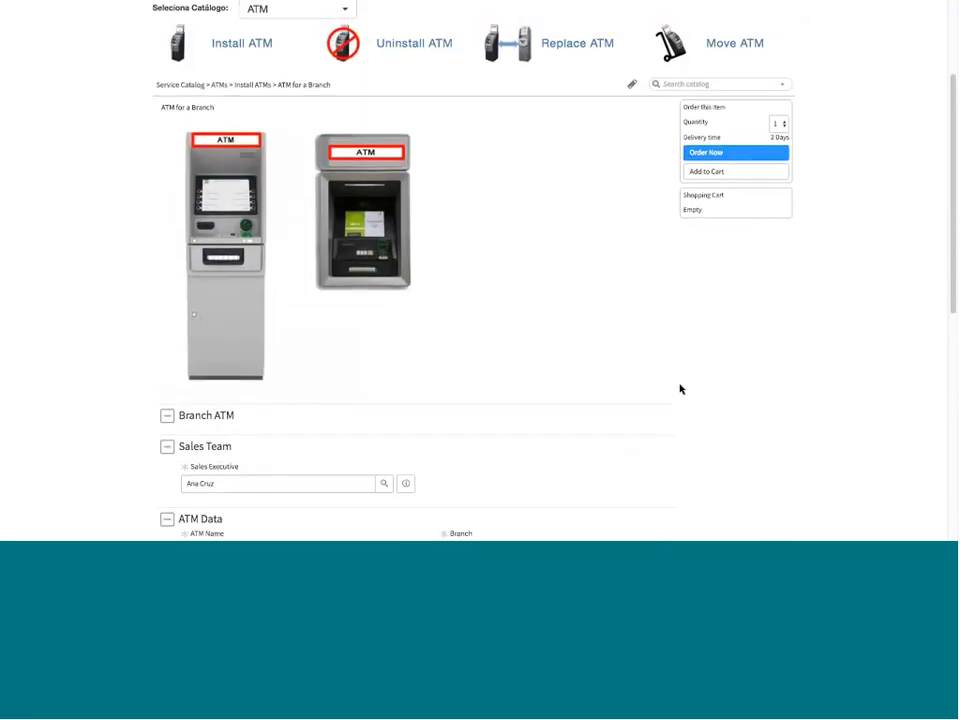
pyautogui.scroll(1, 680, 388)
pyautogui.click(706, 246)
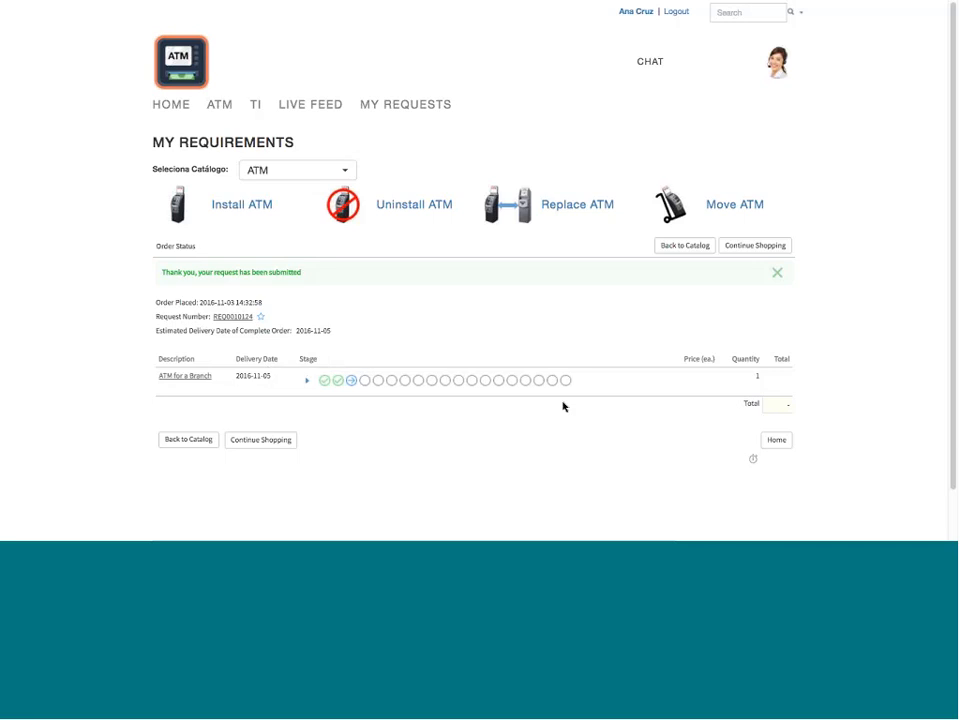
# Expand and collapse the order's stage list, and open the ATM for a Branch requested item to review its details
pyautogui.click(307, 384)
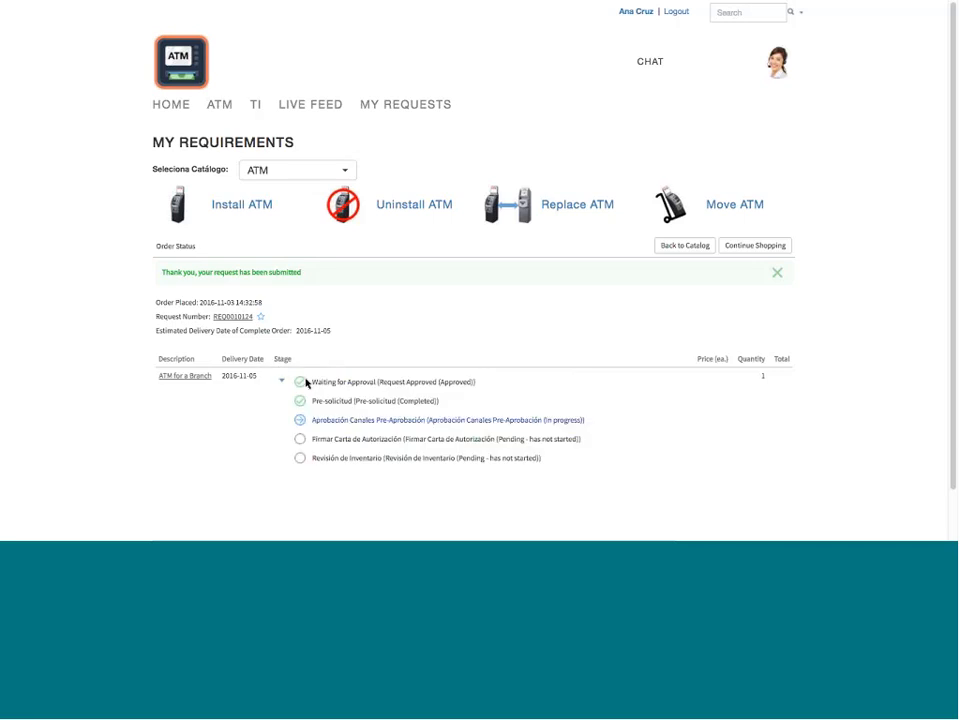
pyautogui.click(283, 384)
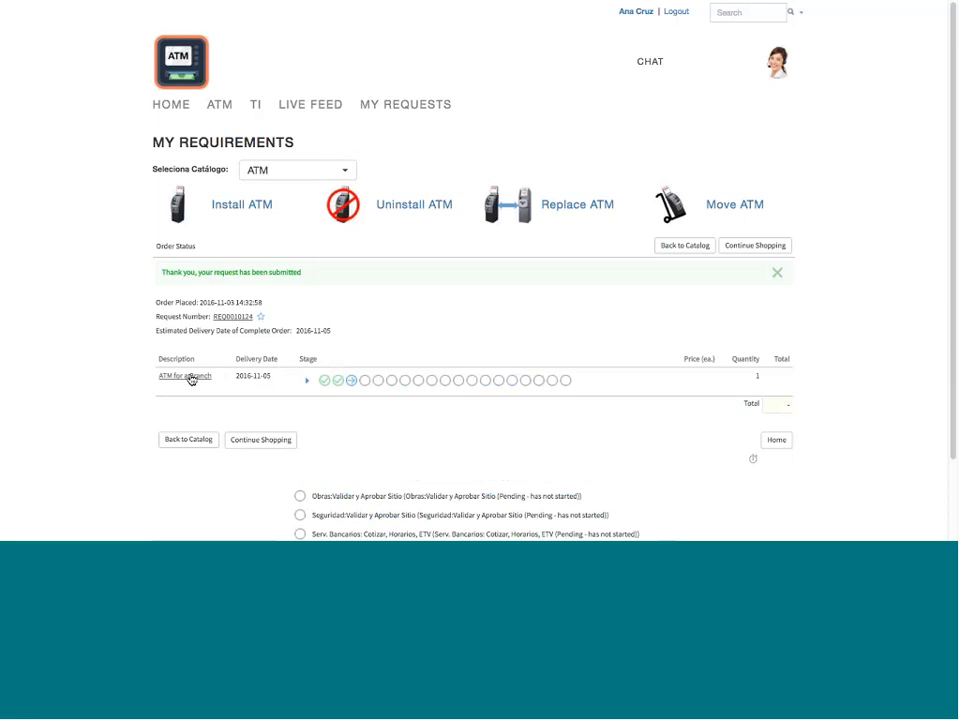
pyautogui.click(191, 379)
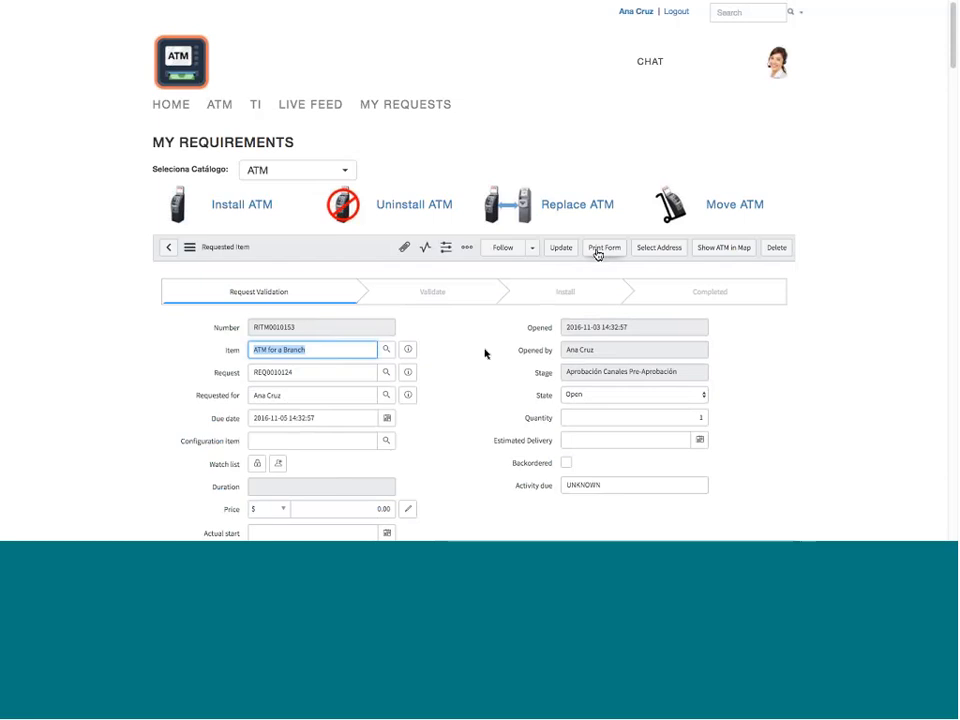
pyautogui.scroll(-6, 485, 353)
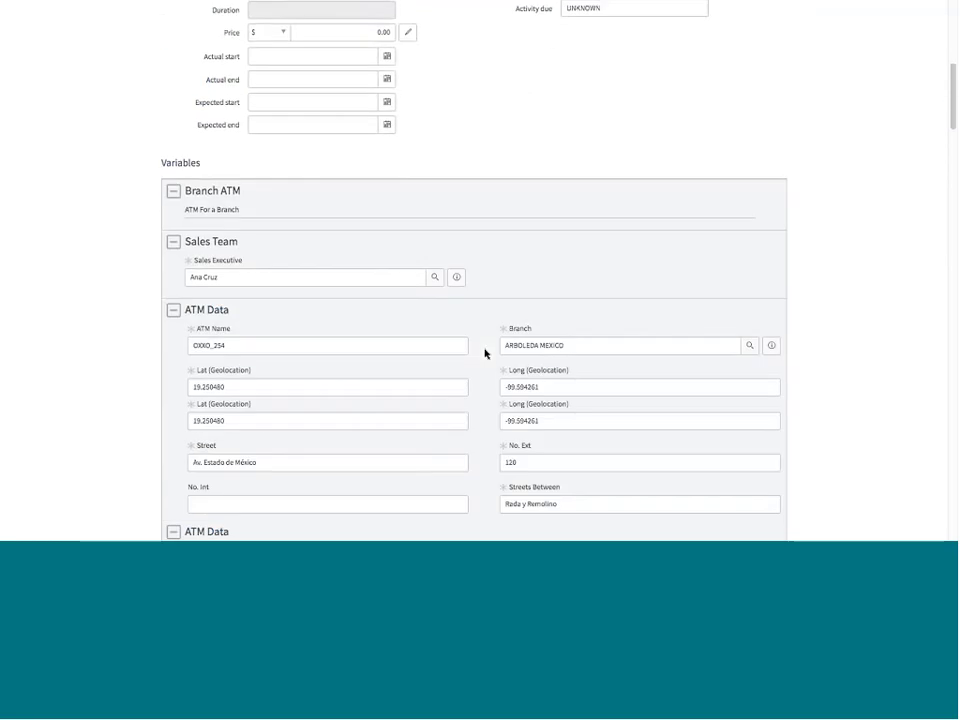
pyautogui.scroll(5, 485, 353)
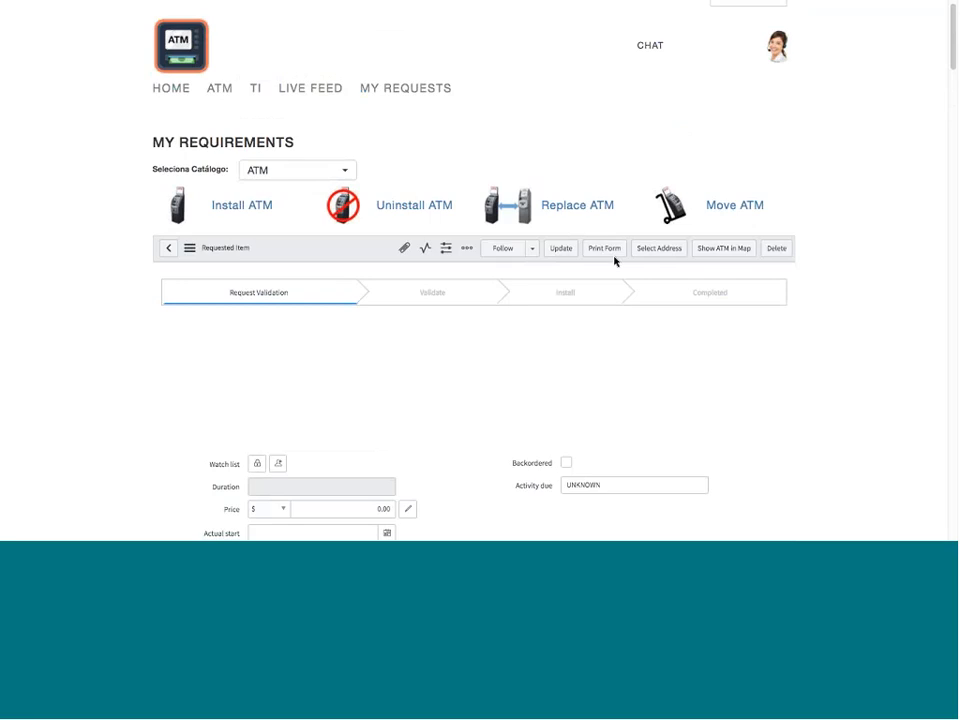
# View the printable form of the requested item and return to its record
pyautogui.click(609, 251)
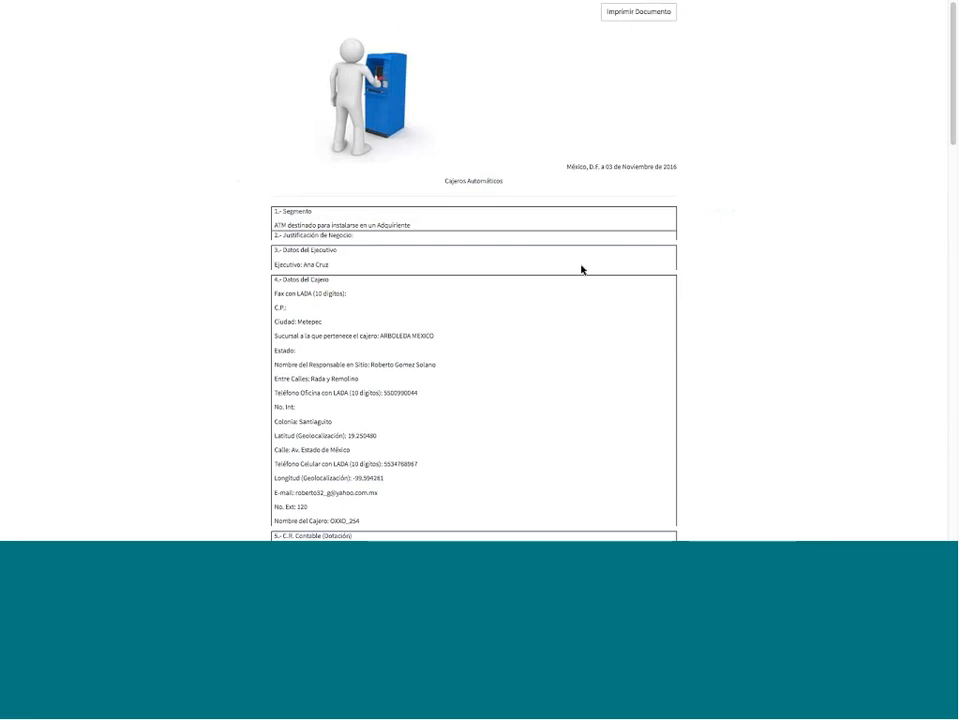
pyautogui.hotkey('ctrl', 'Up')
pyautogui.click(470, 36)
pyautogui.moveTo(208, 33)
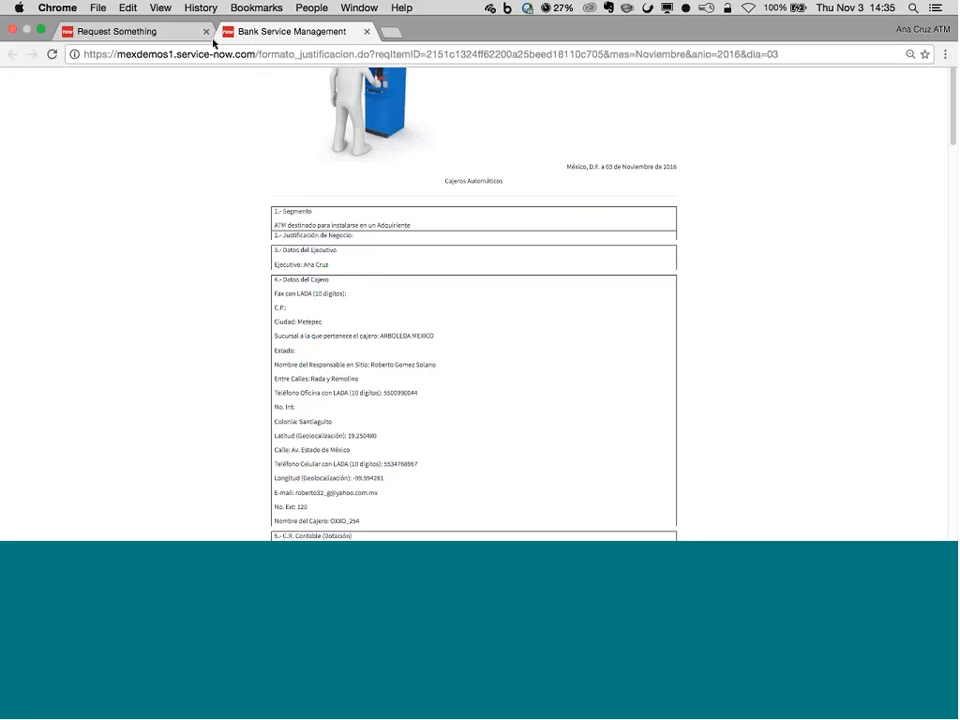
pyautogui.click(170, 31)
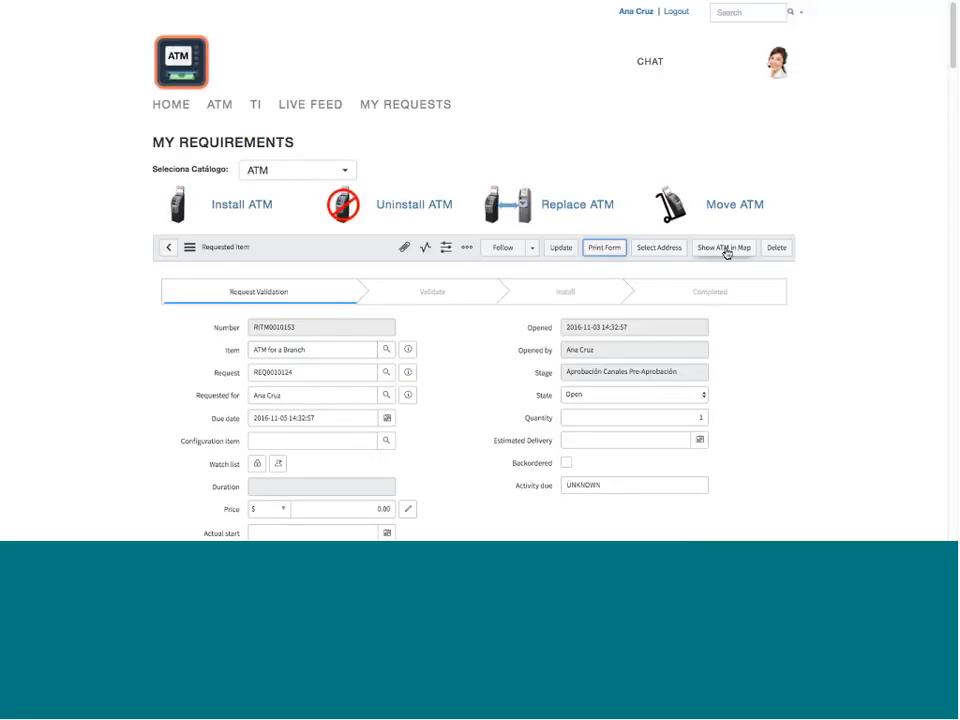
# Show the ATM's location on the map, inspect its marker and go back to the requested item
pyautogui.click(727, 250)
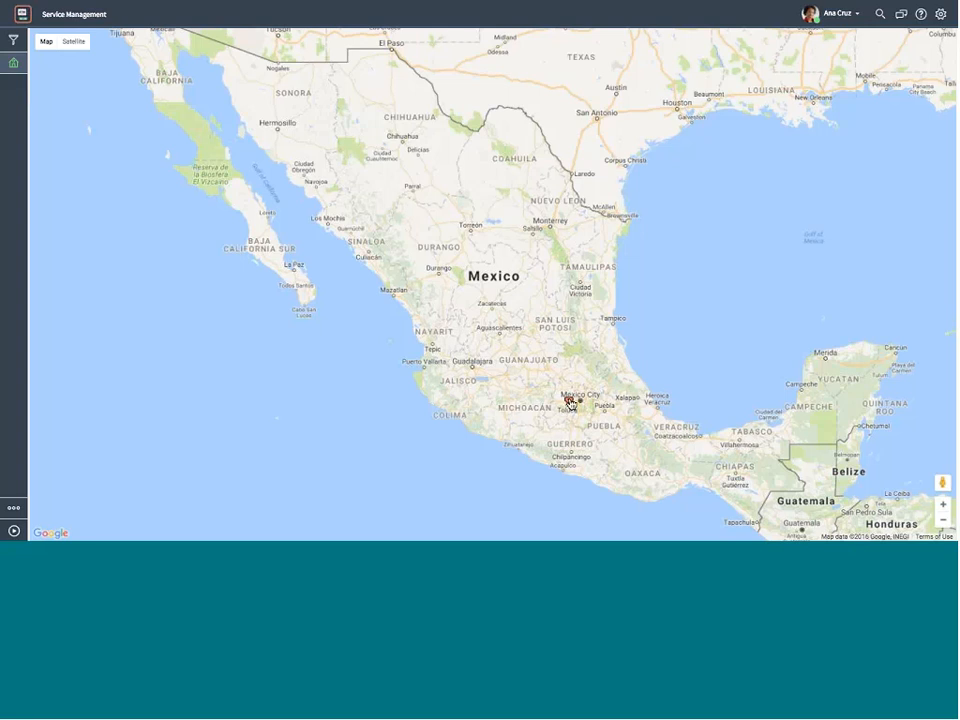
pyautogui.click(570, 402)
pyautogui.moveTo(279, 31)
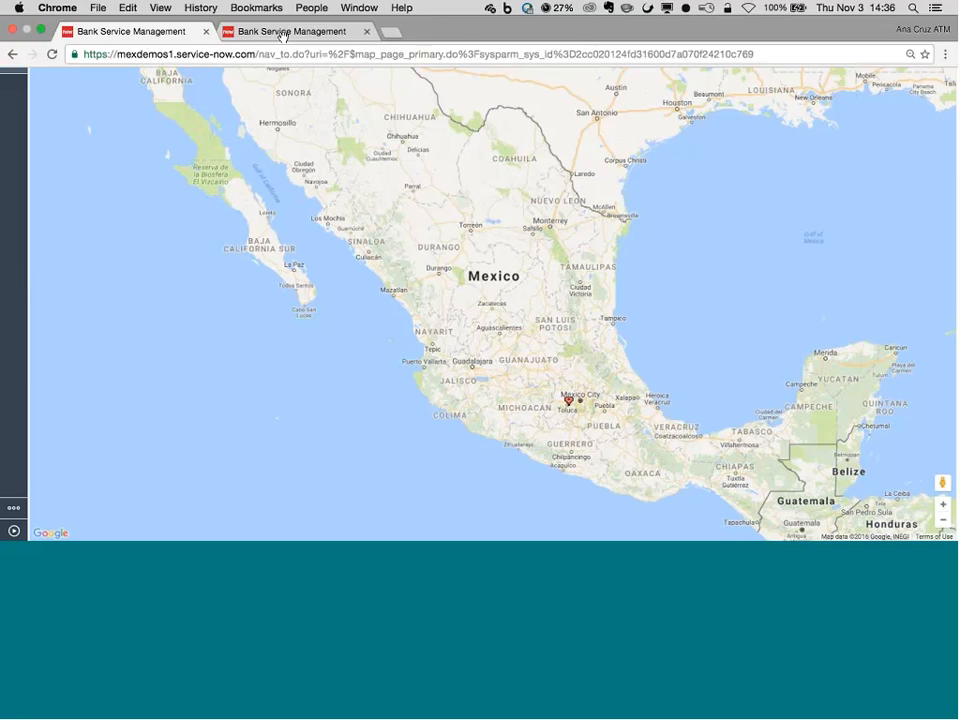
pyautogui.click(13, 54)
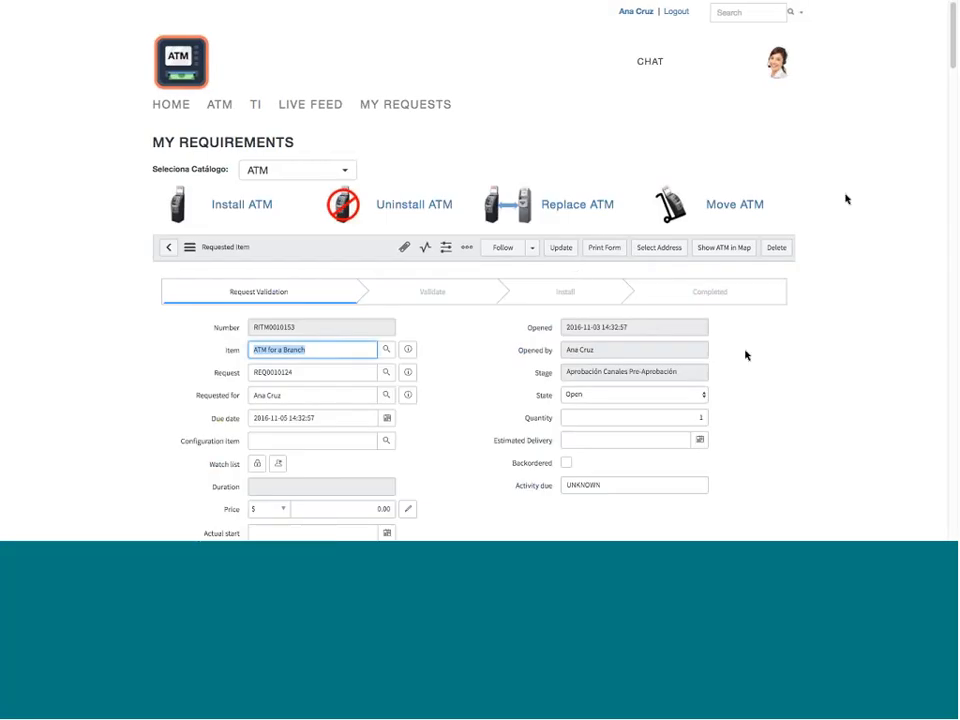
# Review the requested item's group approvals and its individual approvers
pyautogui.moveTo(953, 40); pyautogui.dragTo(953, 506)
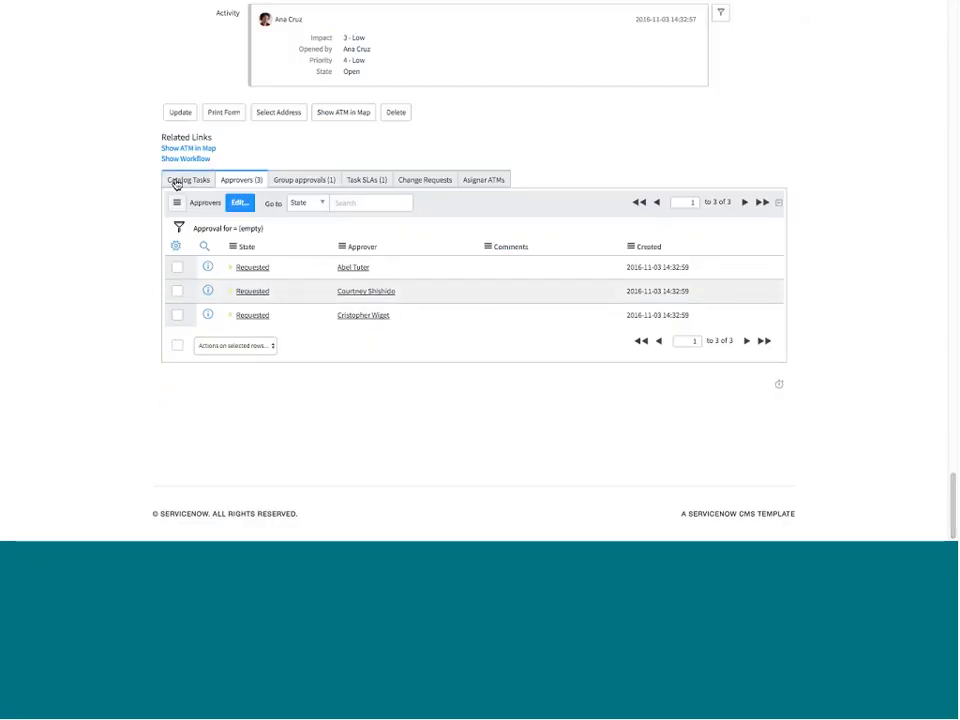
pyautogui.click(325, 181)
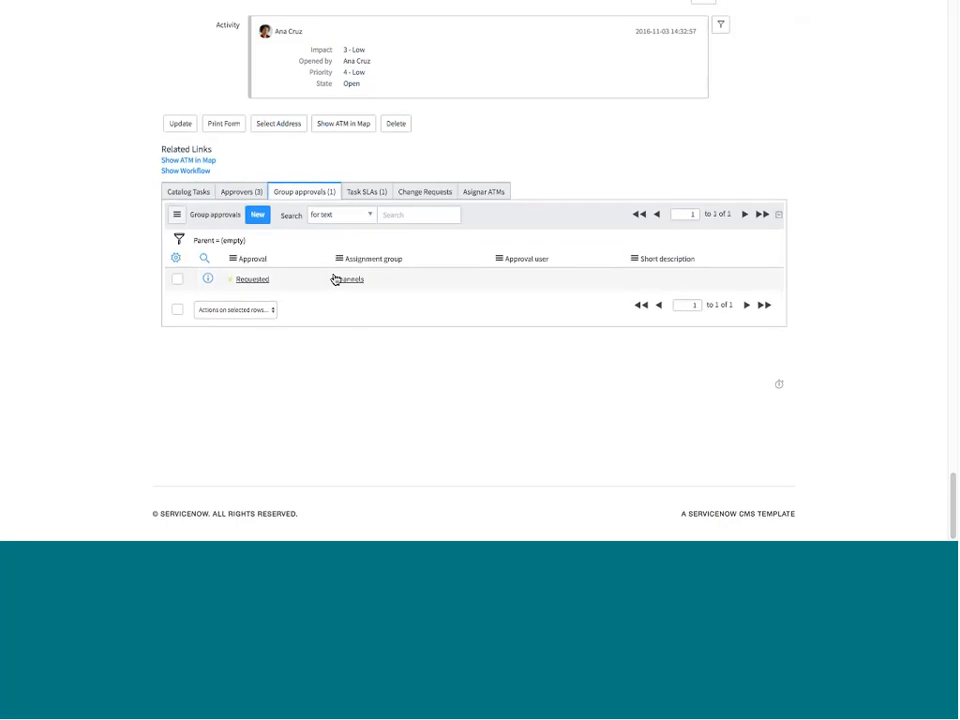
pyautogui.click(243, 196)
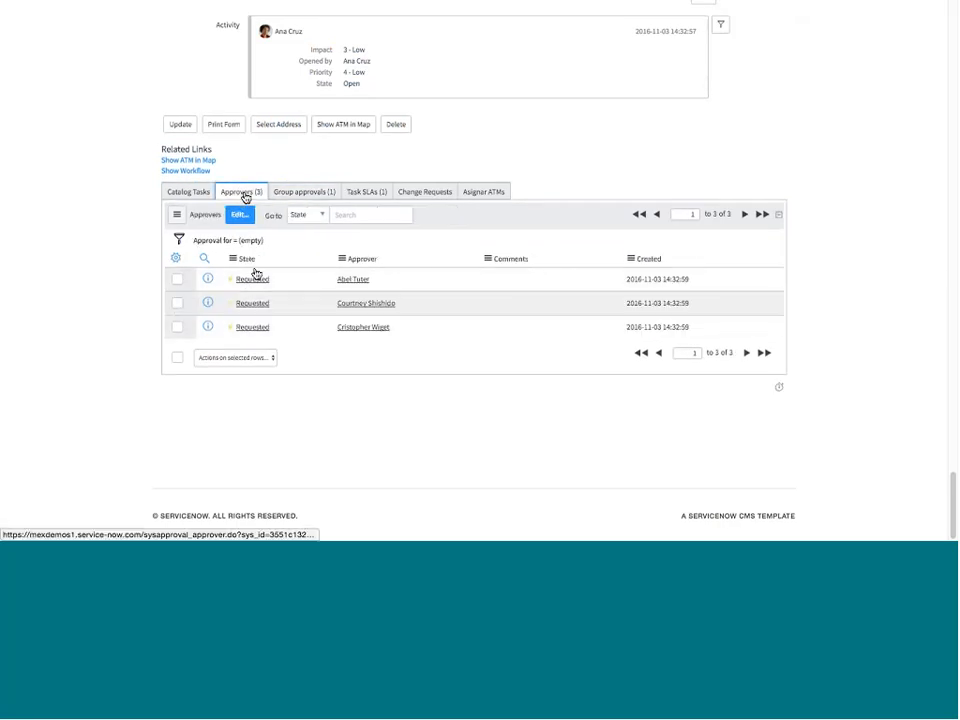
pyautogui.click(277, 285)
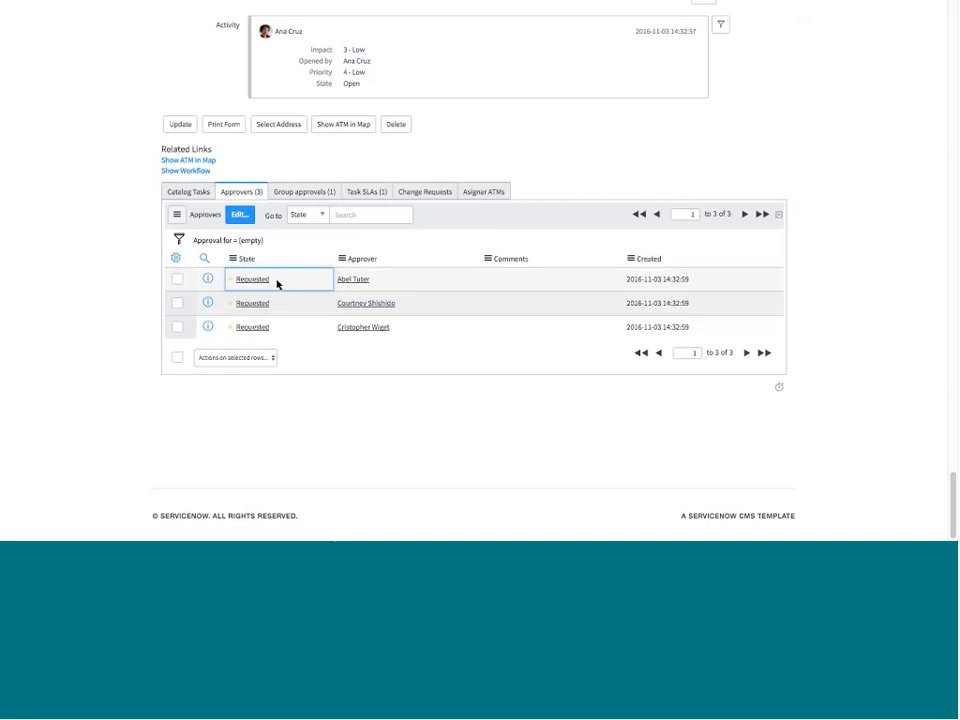
# Switch to the ATM administrator's Chrome window and open the newest requested item from the service catalog items list
pyautogui.hotkey('ctrl', 'Up')
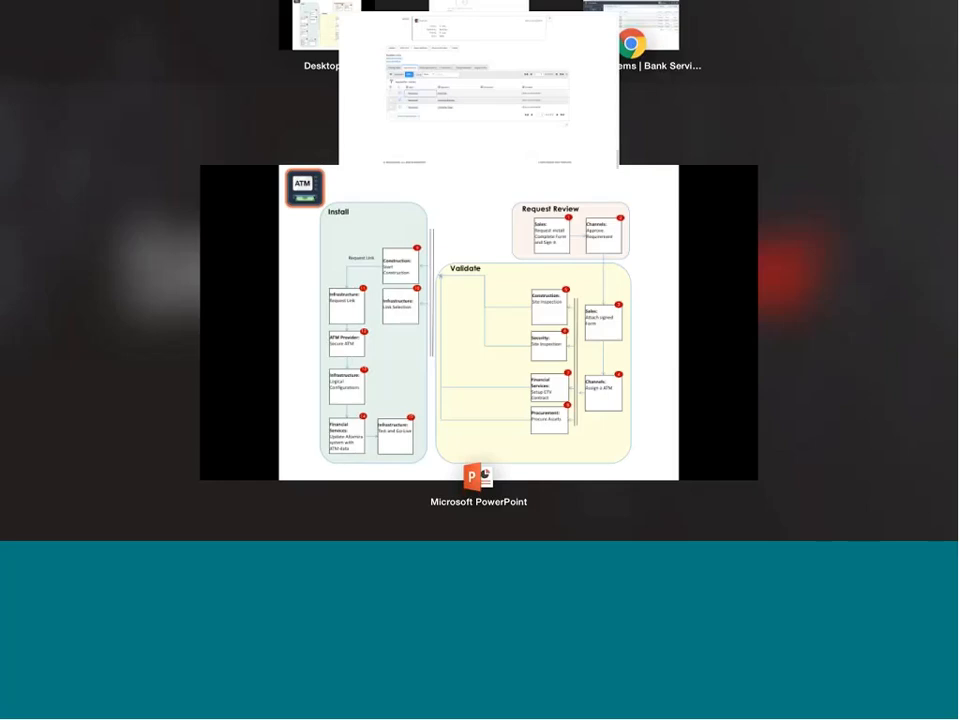
pyautogui.click(610, 25)
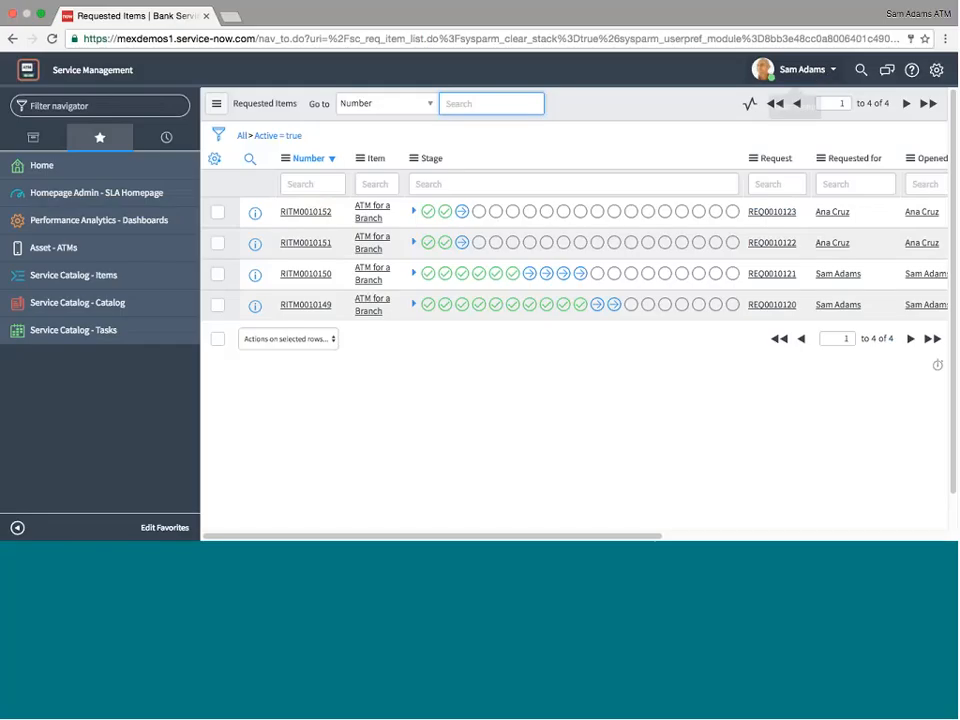
pyautogui.click(105, 281)
pyautogui.click(17, 527)
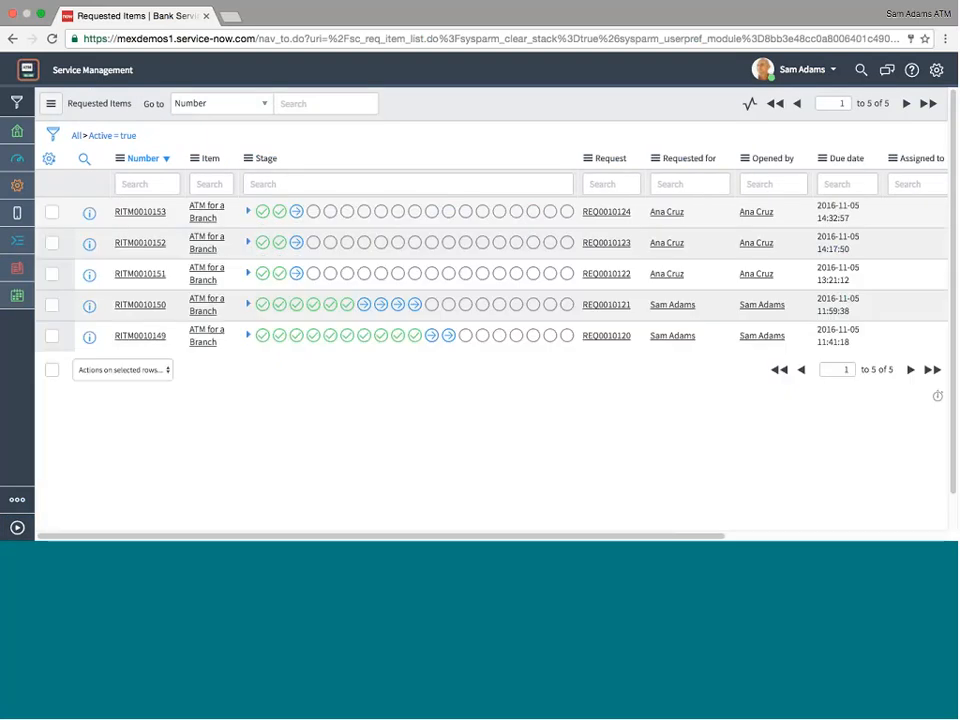
pyautogui.click(156, 216)
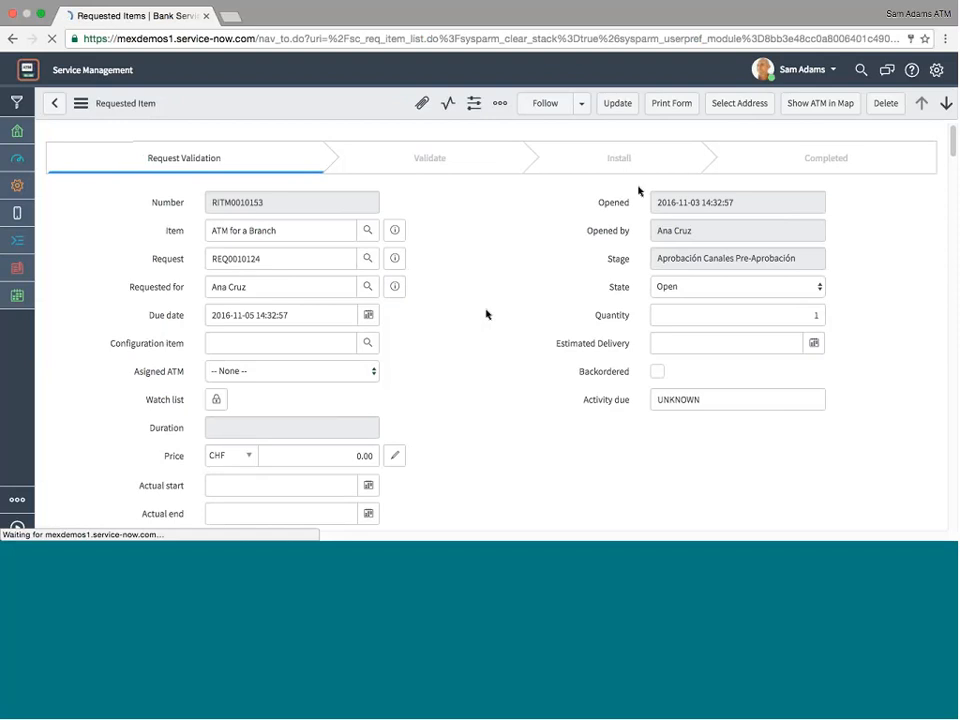
# Show the requested item's approvers and view its workflow diagram, returning to the record
pyautogui.moveTo(953, 150); pyautogui.dragTo(953, 517)
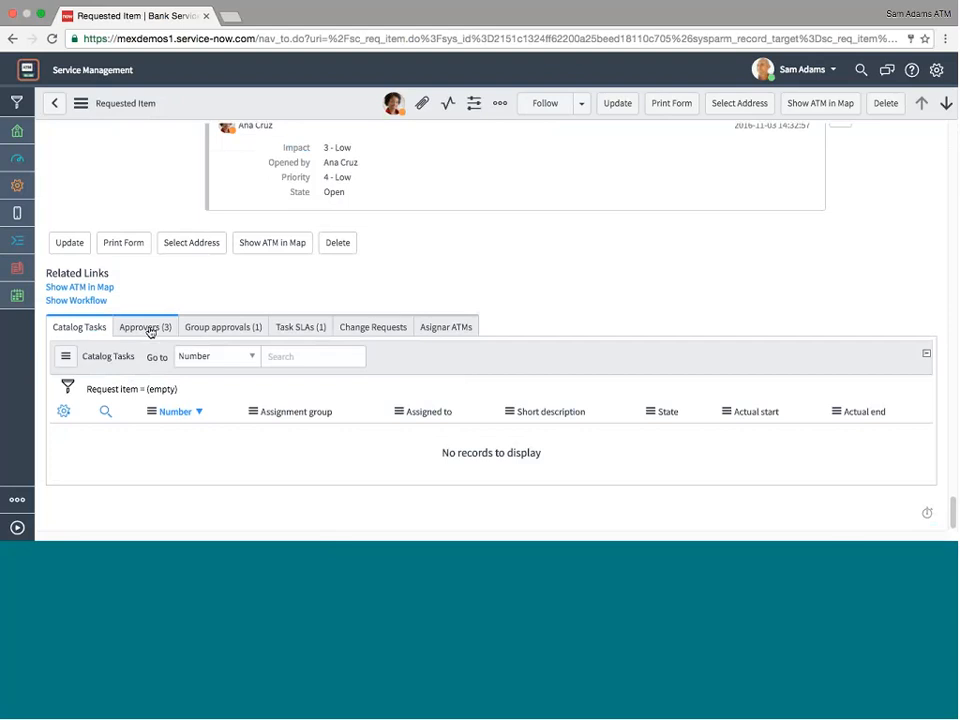
pyautogui.click(148, 328)
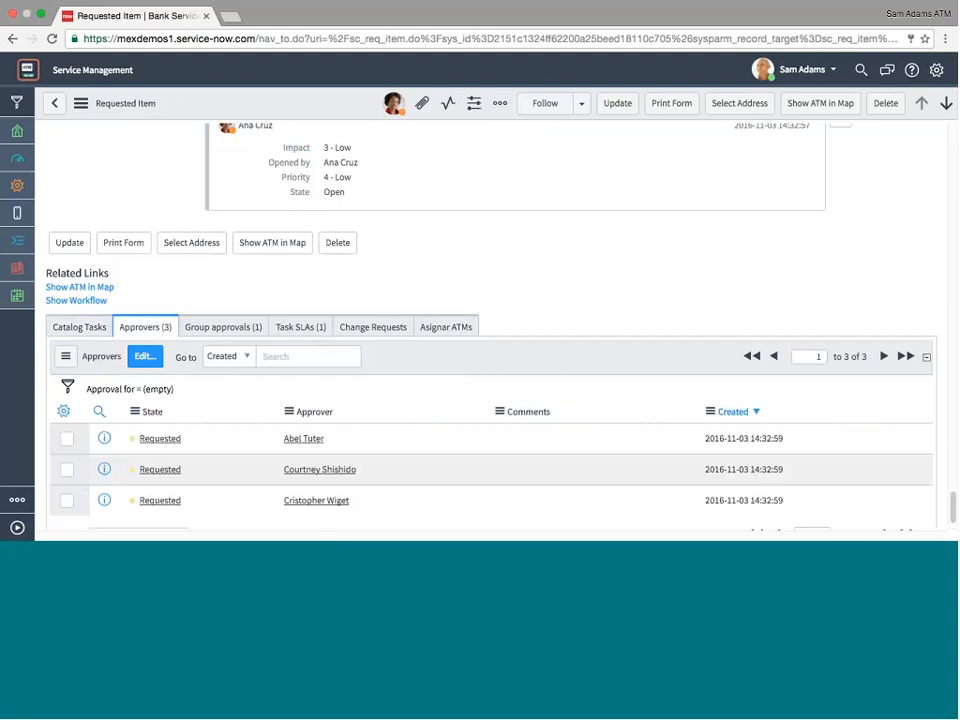
pyautogui.click(101, 303)
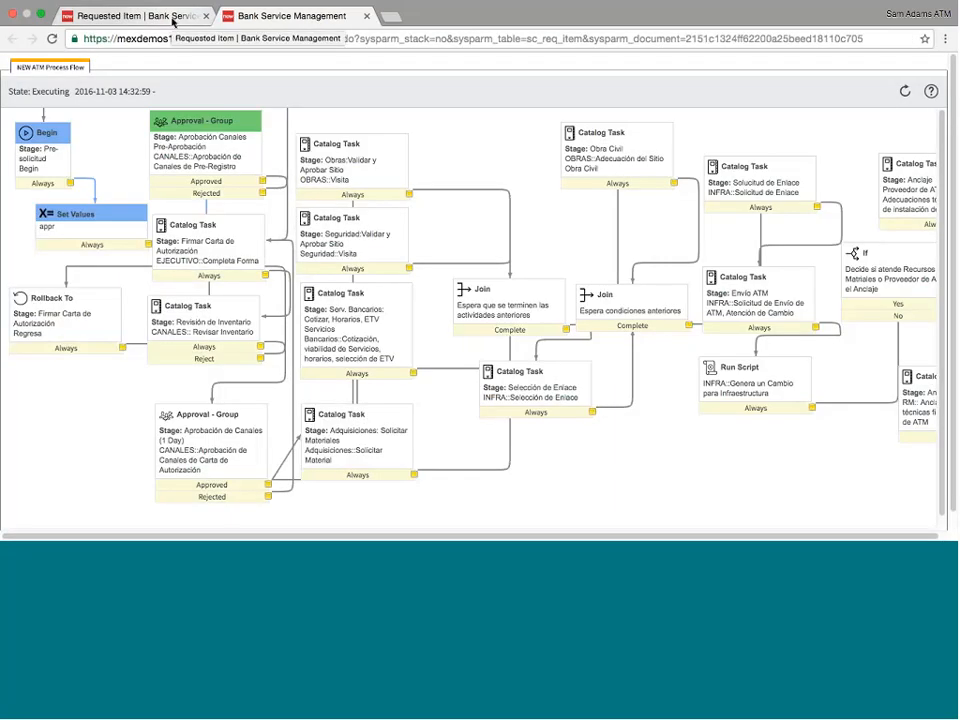
pyautogui.click(172, 20)
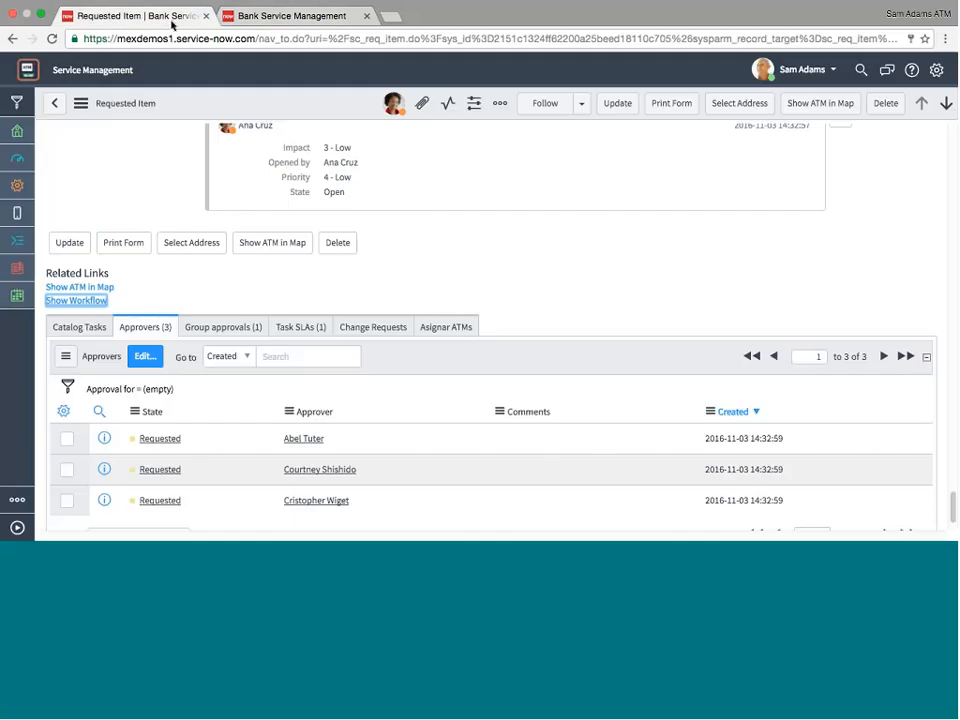
# Set the state of the first approver in the requested item's approvers list to Approved
pyautogui.doubleClick(191, 438)
pyautogui.click(203, 444)
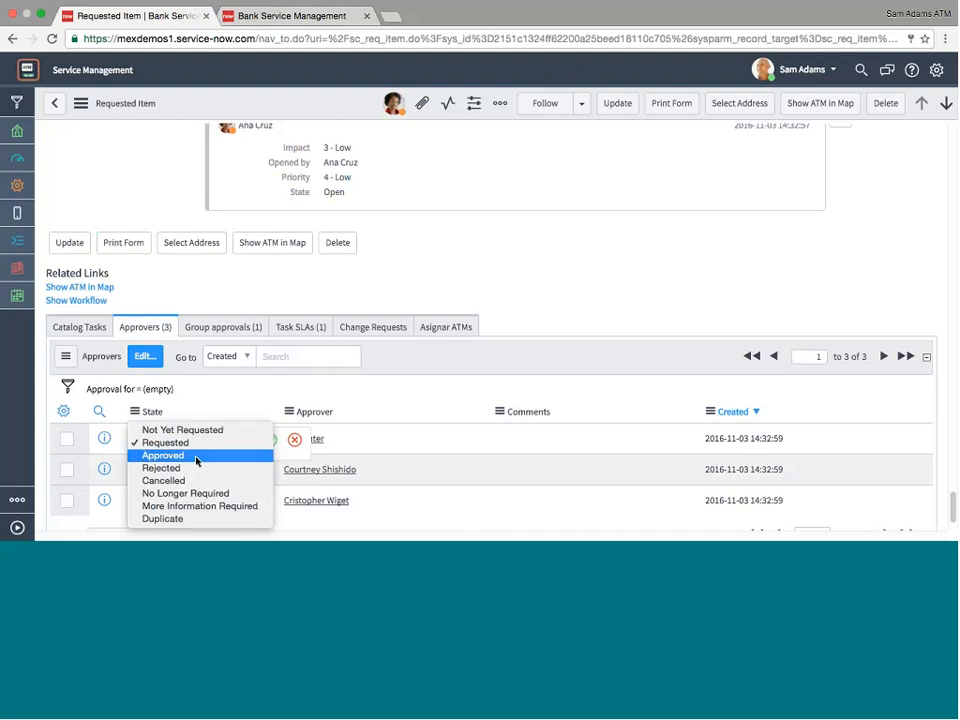
pyautogui.click(197, 457)
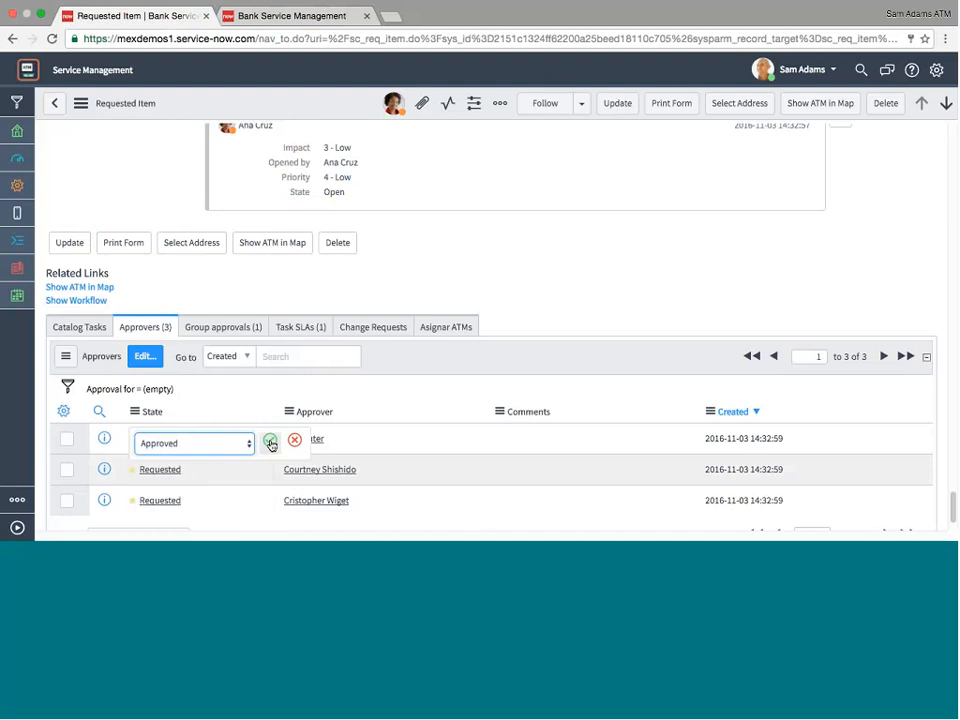
pyautogui.click(270, 443)
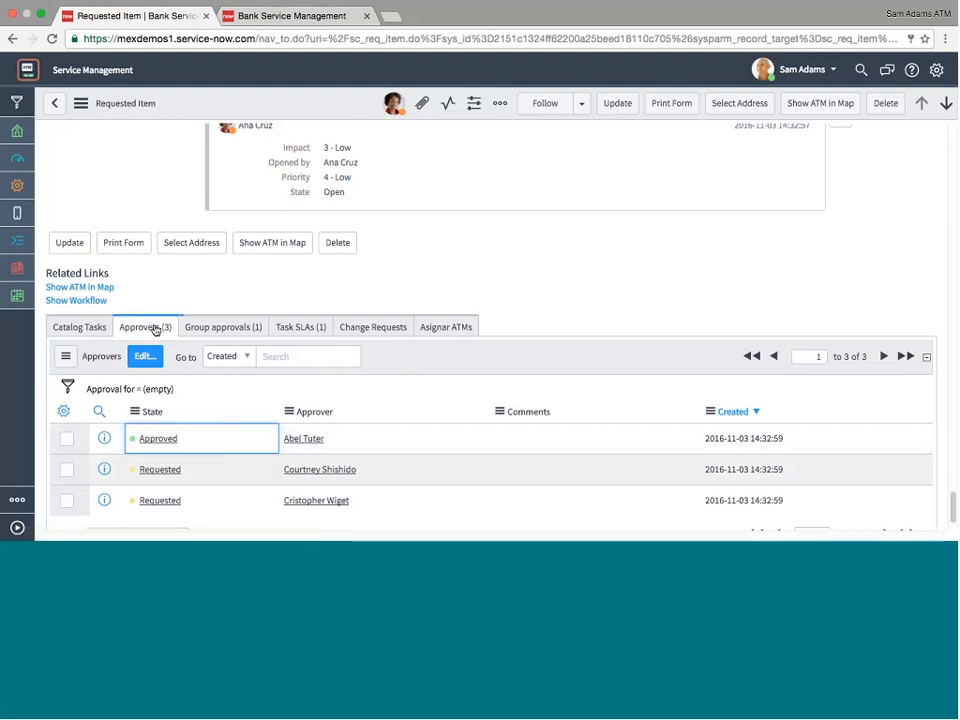
# Show the requested item's catalog tasks and refresh the list
pyautogui.click(94, 327)
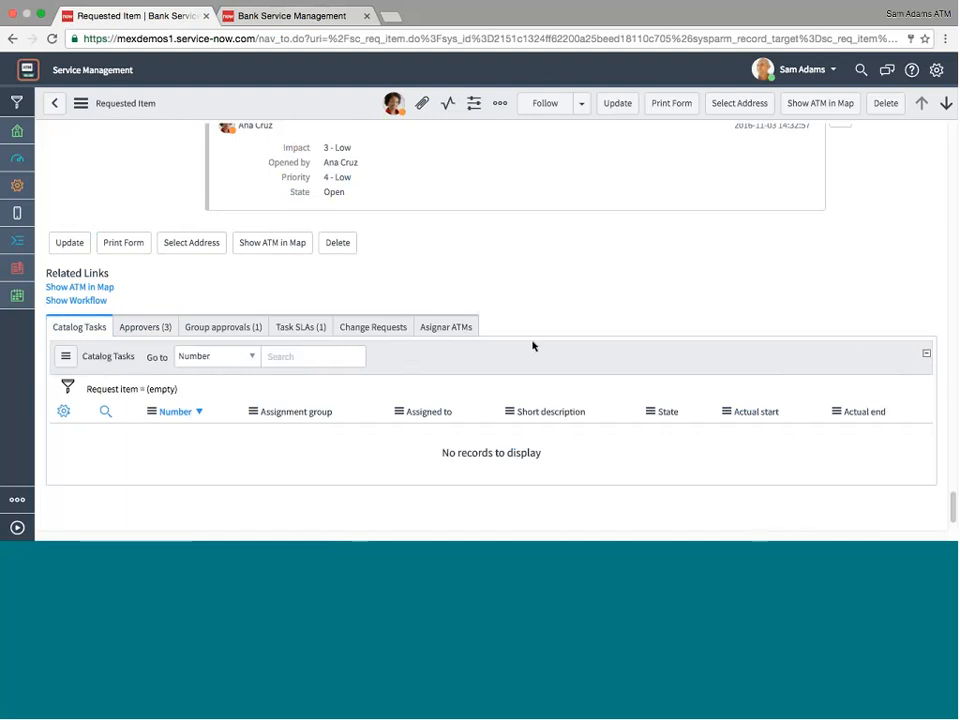
pyautogui.rightClick(509, 349)
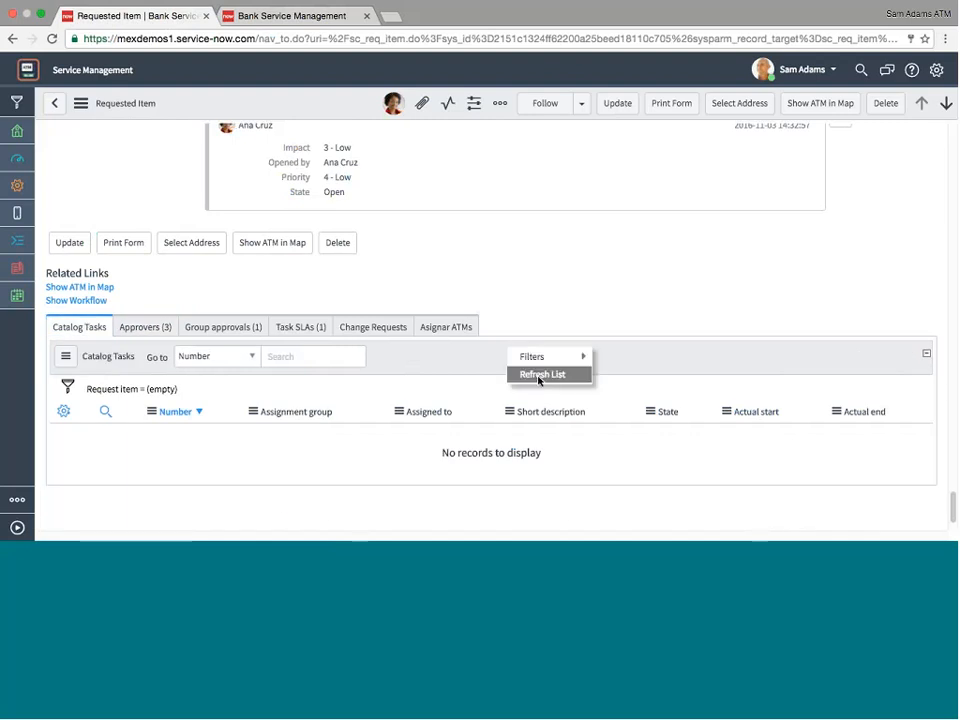
pyautogui.click(538, 377)
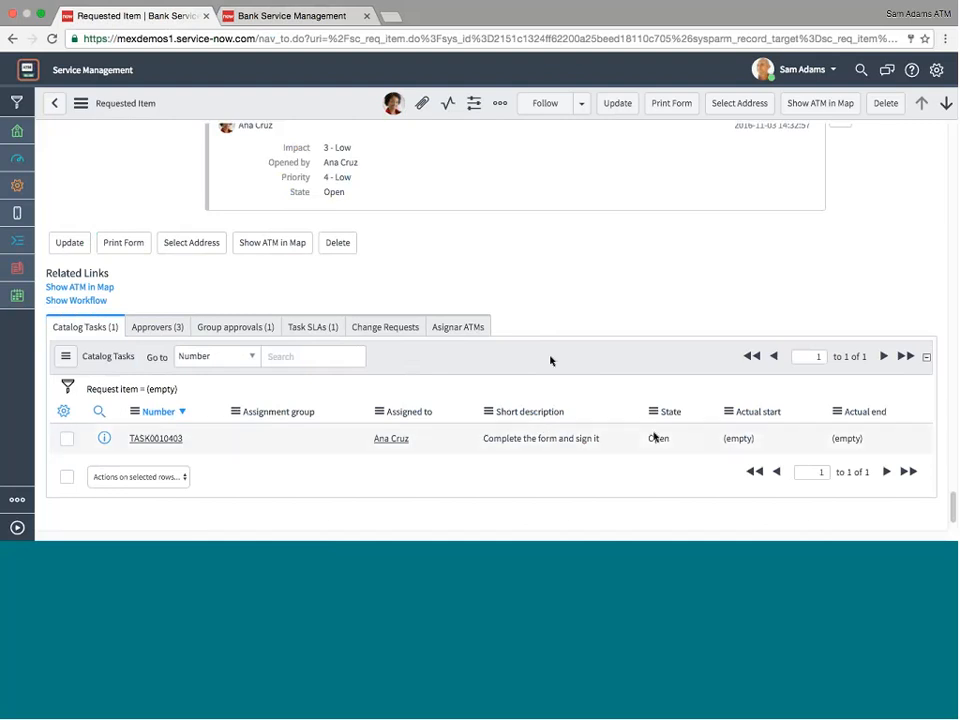
# Set the state of the "Complete the form and sign it" task to Closed Complete and refresh the catalog tasks
pyautogui.doubleClick(654, 437)
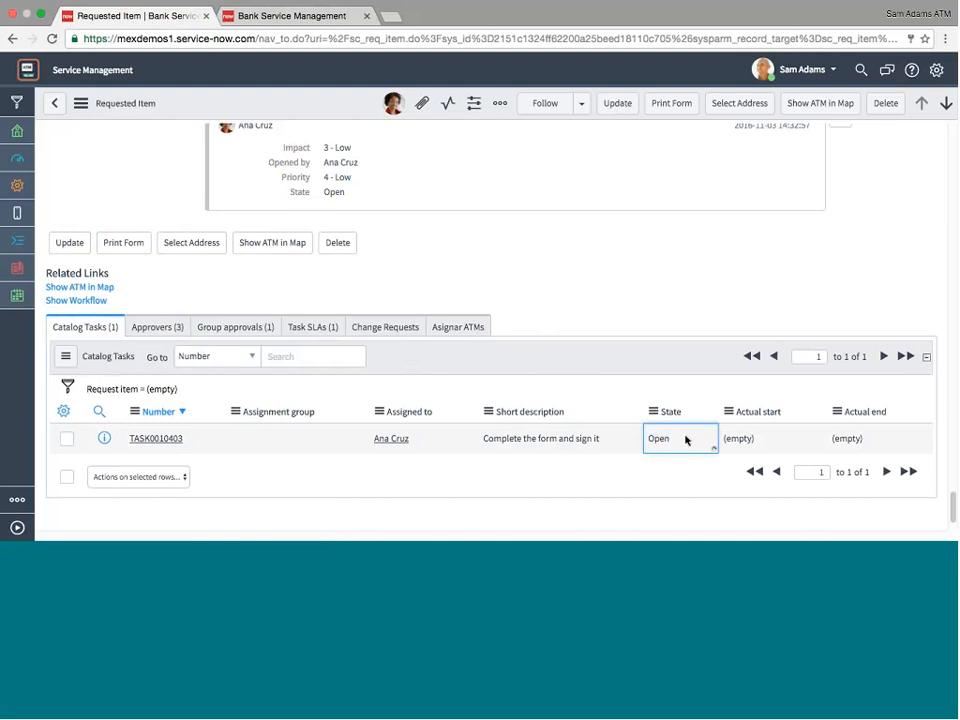
pyautogui.click(688, 441)
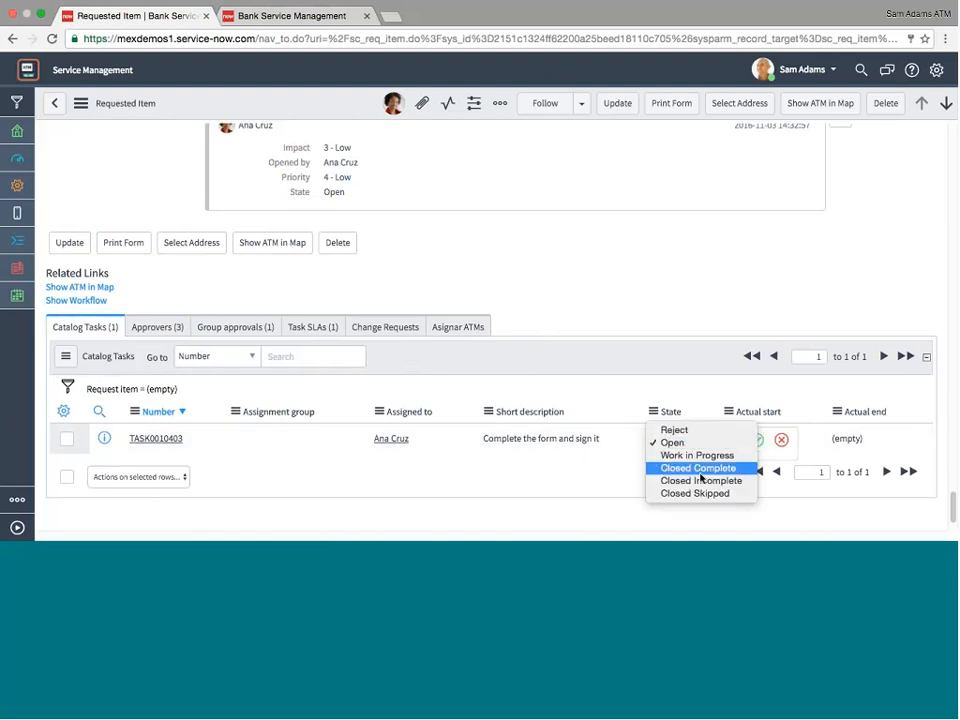
pyautogui.click(699, 468)
pyautogui.click(757, 440)
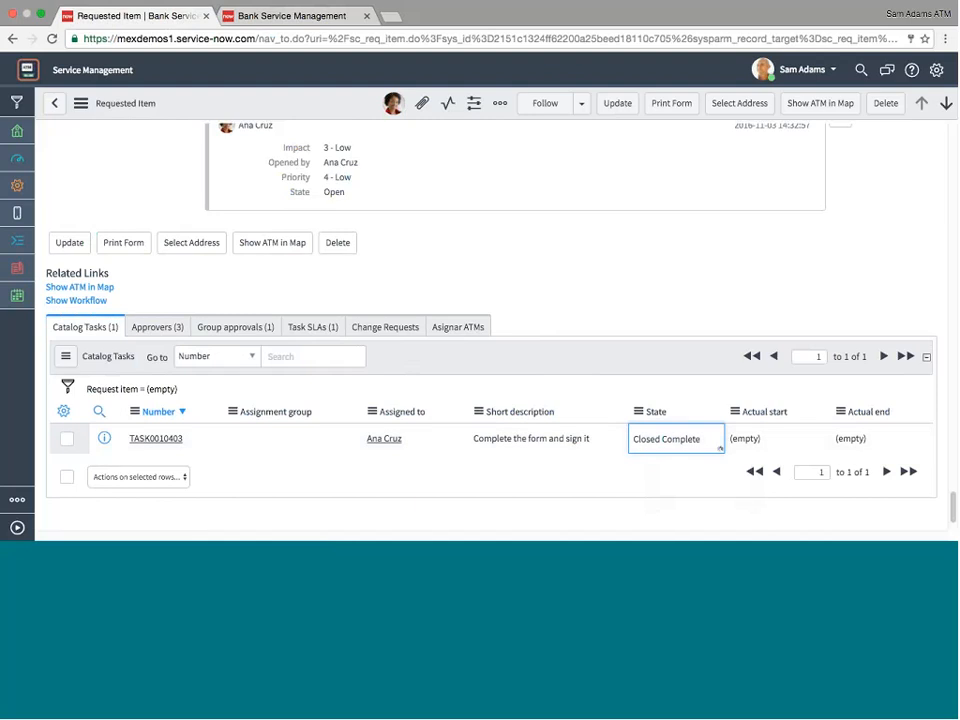
pyautogui.rightClick(606, 365)
pyautogui.click(643, 390)
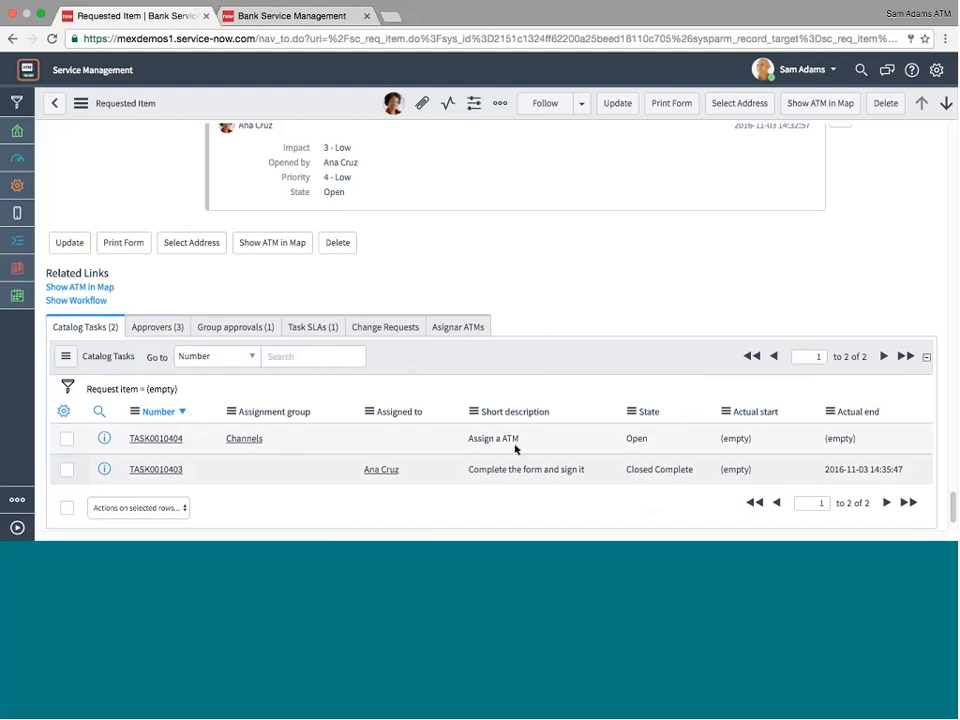
# Assign the ATM "Tidel3 - 3Com NCR SelfServ 16" to the requested item and save the assignment
pyautogui.click(446, 335)
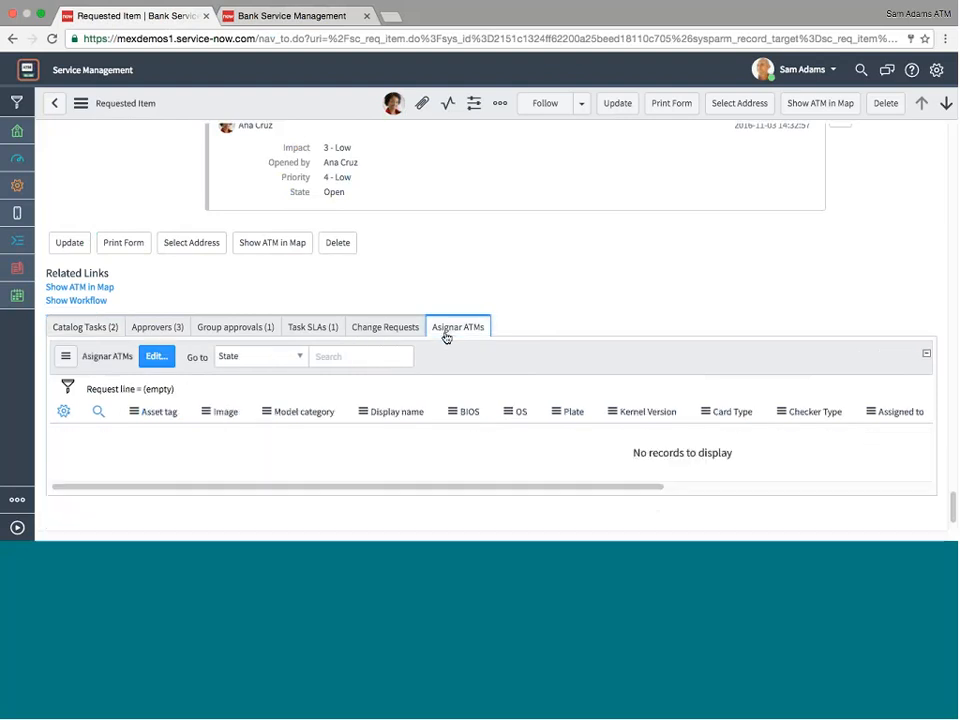
pyautogui.click(157, 362)
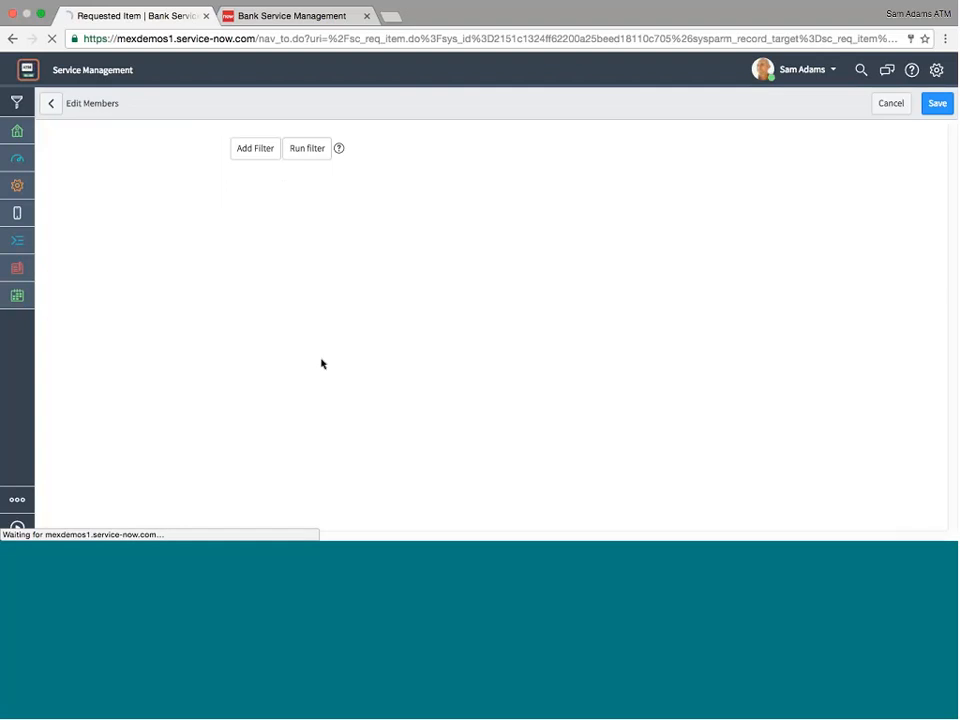
pyautogui.click(288, 276)
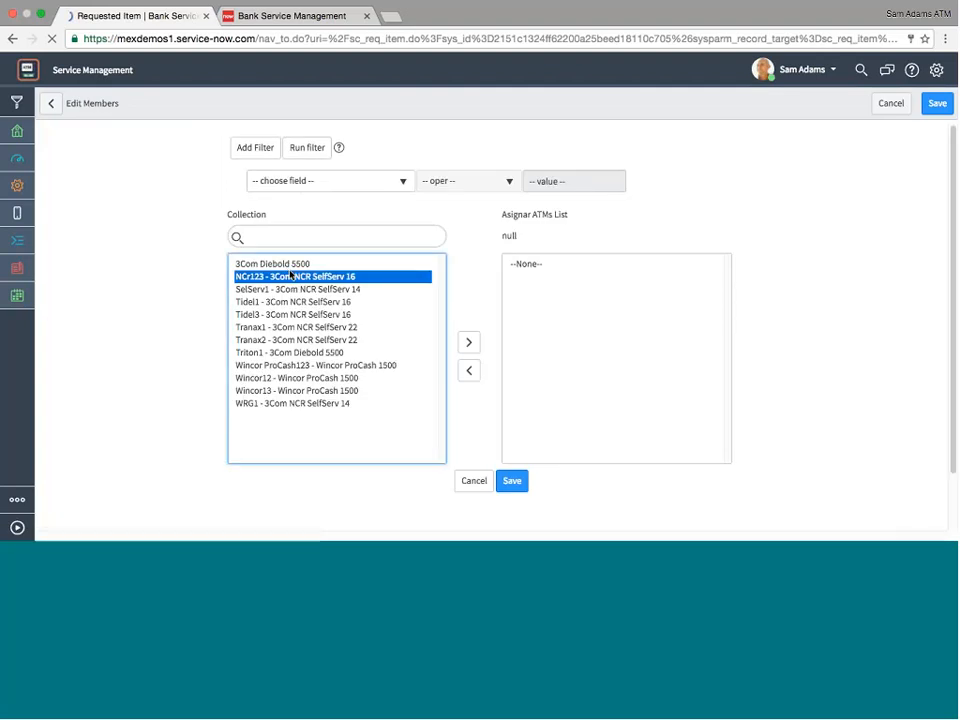
pyautogui.click(321, 315)
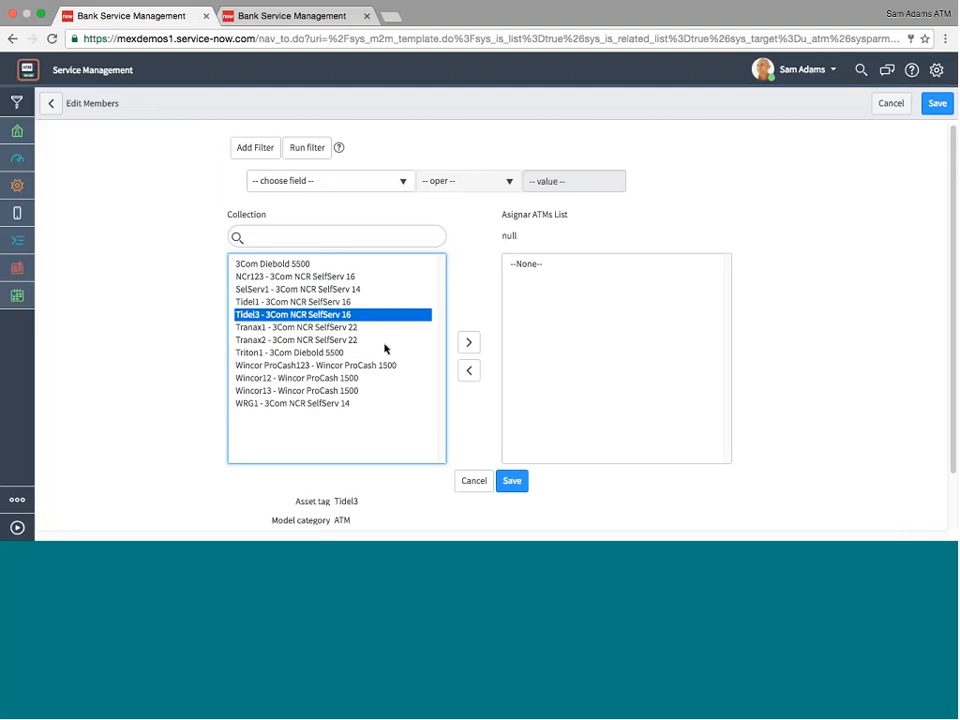
pyautogui.click(469, 342)
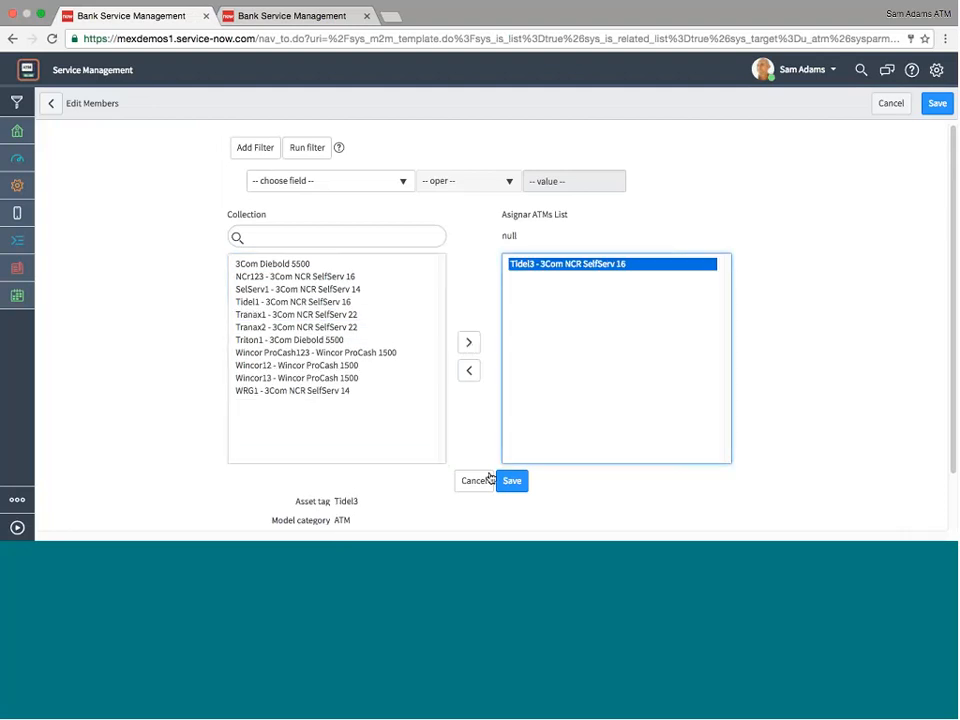
pyautogui.click(511, 481)
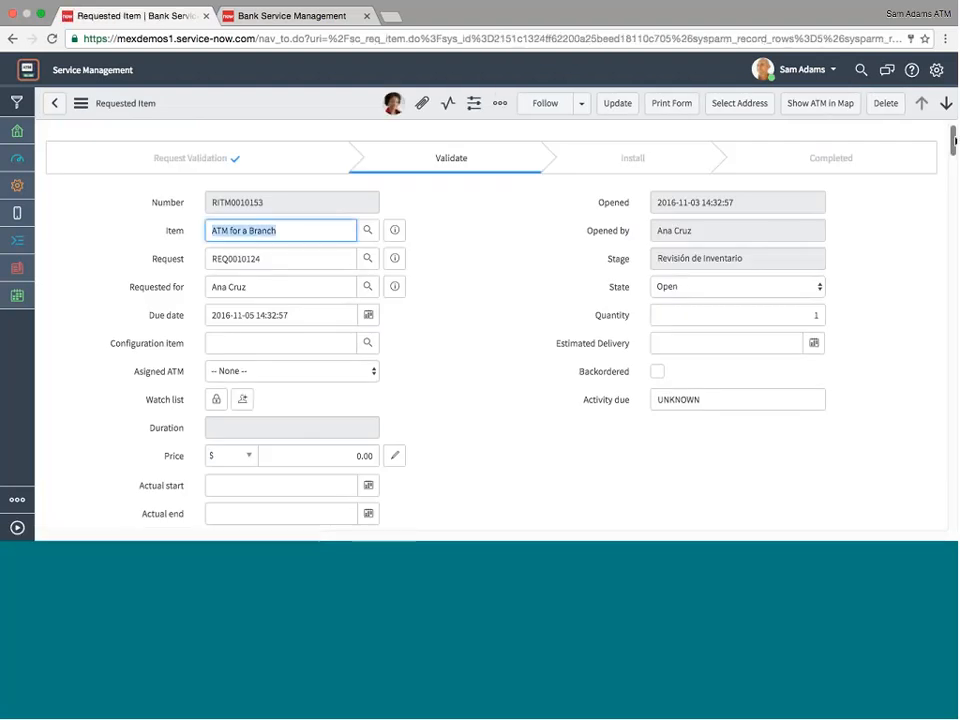
# Set the state of the "Assign a ATM" catalog task to Closed Complete and refresh the task list
pyautogui.moveTo(955, 140); pyautogui.dragTo(934, 510)
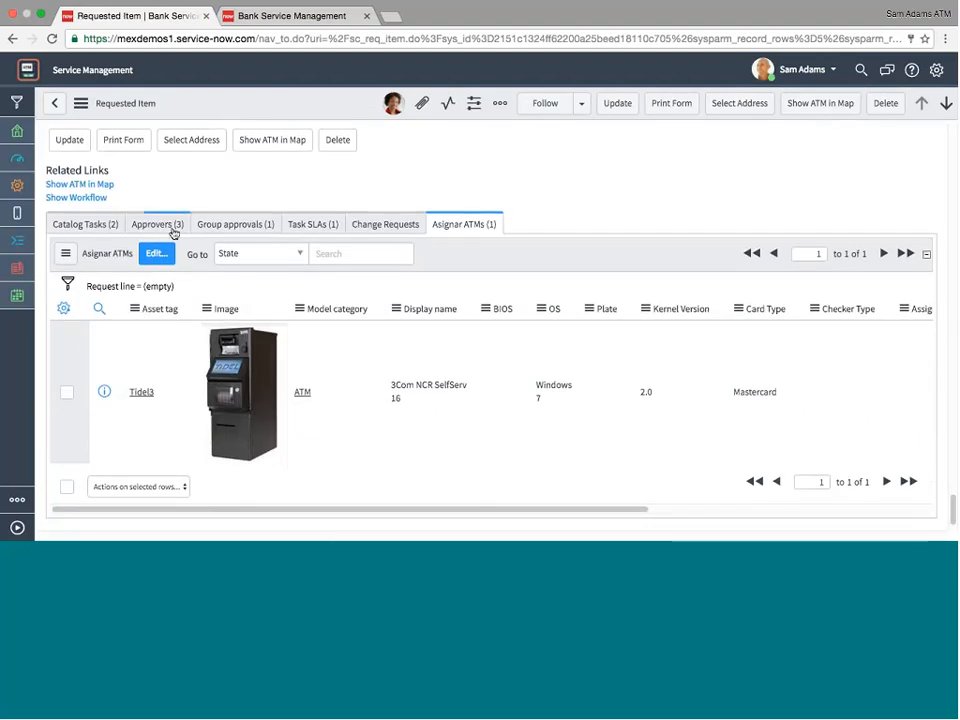
pyautogui.click(174, 231)
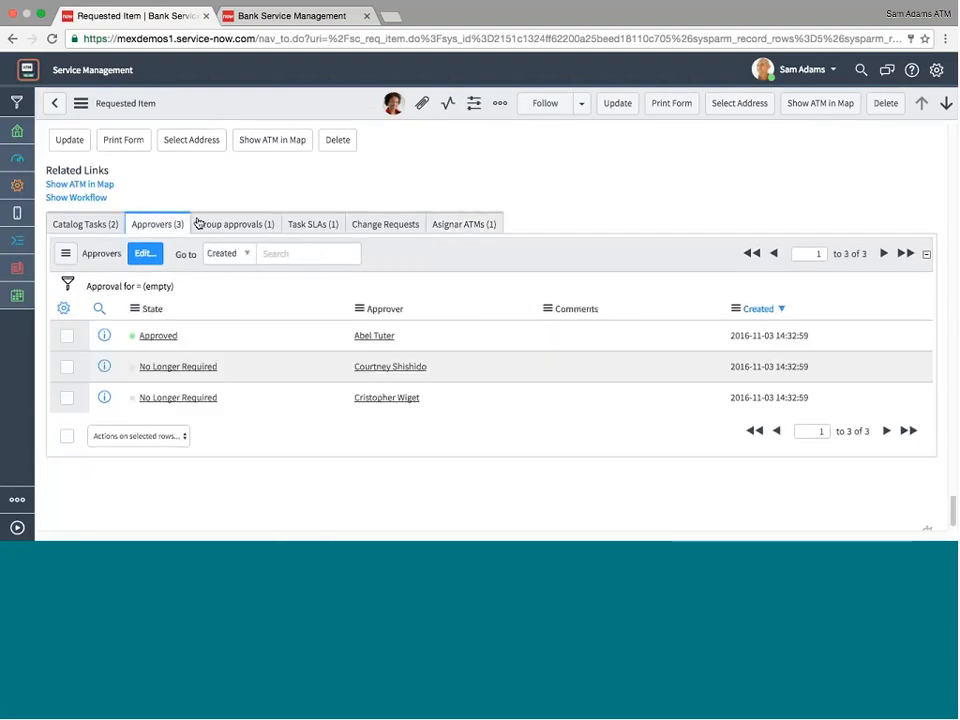
pyautogui.click(58, 222)
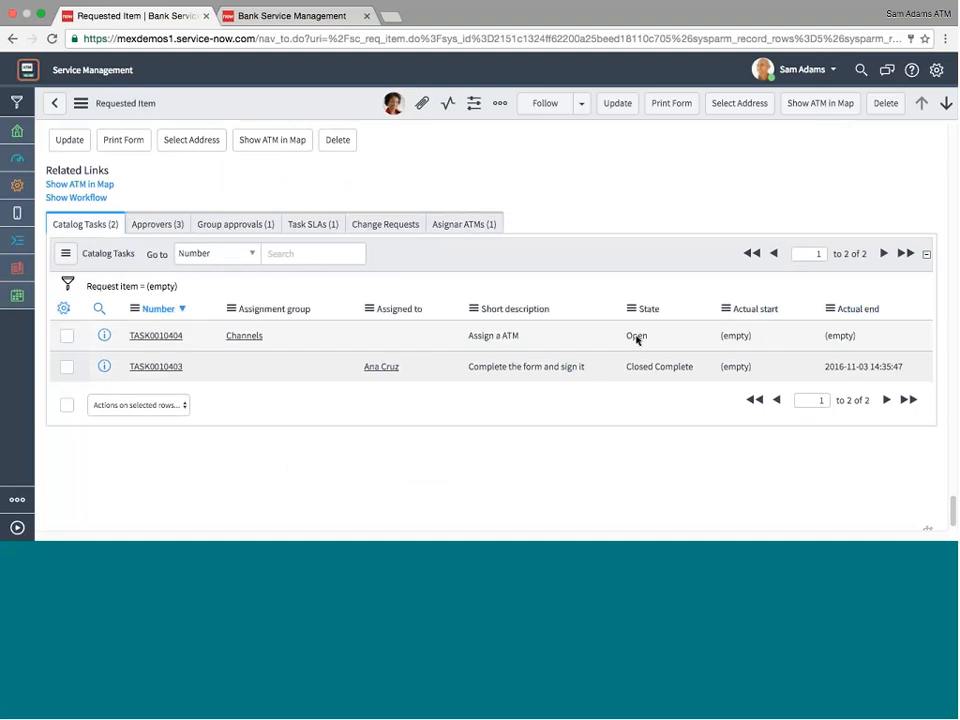
pyautogui.click(636, 340)
pyautogui.click(656, 334)
pyautogui.click(663, 340)
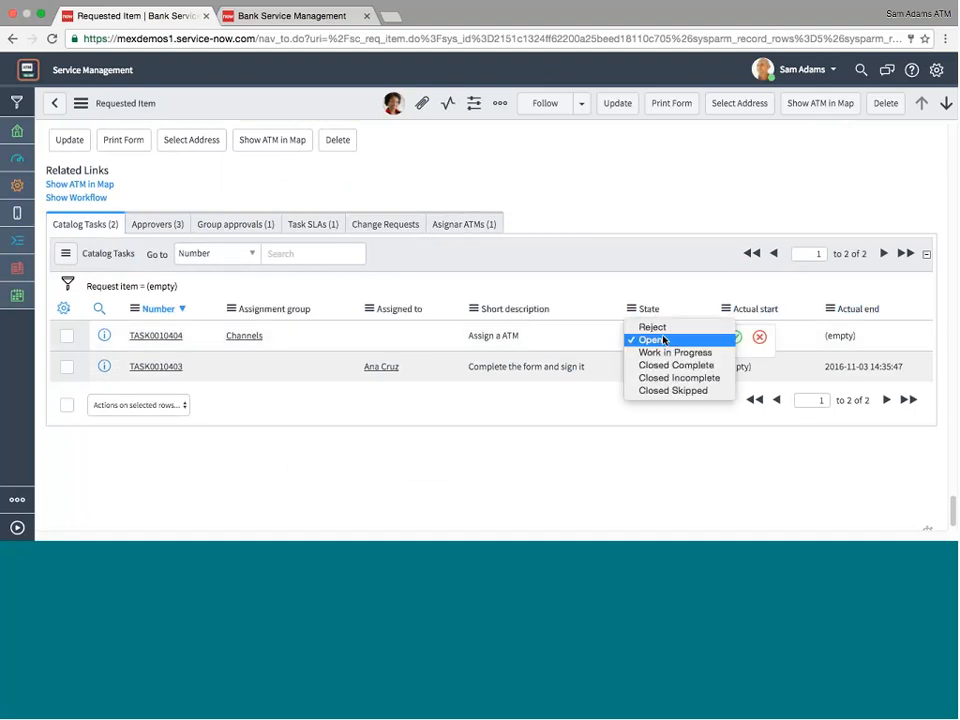
pyautogui.click(669, 366)
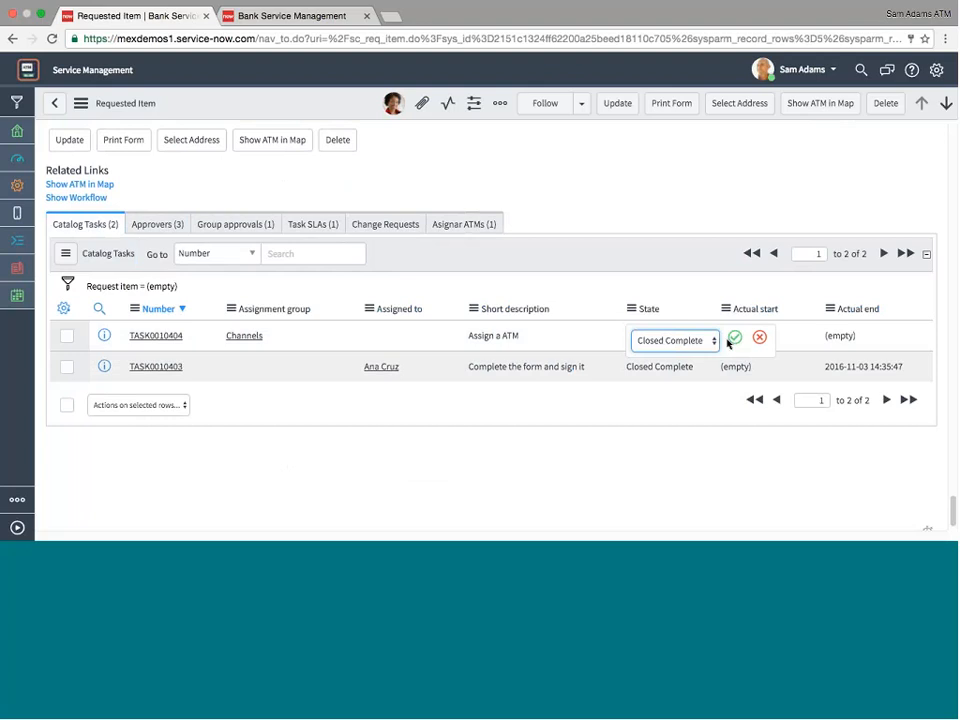
pyautogui.click(732, 340)
pyautogui.rightClick(453, 247)
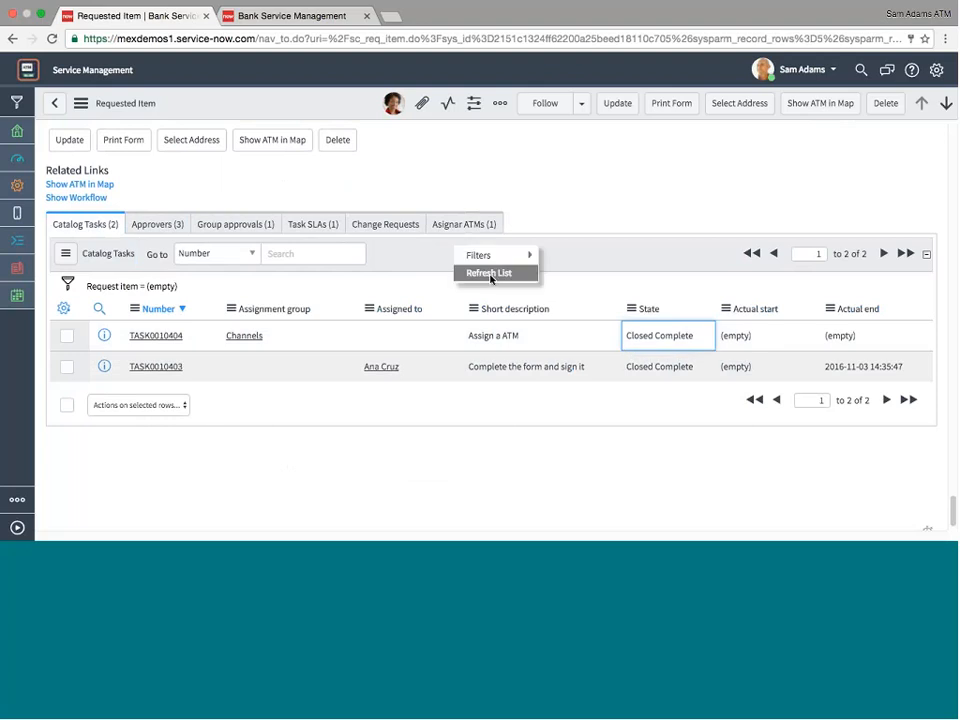
pyautogui.click(489, 273)
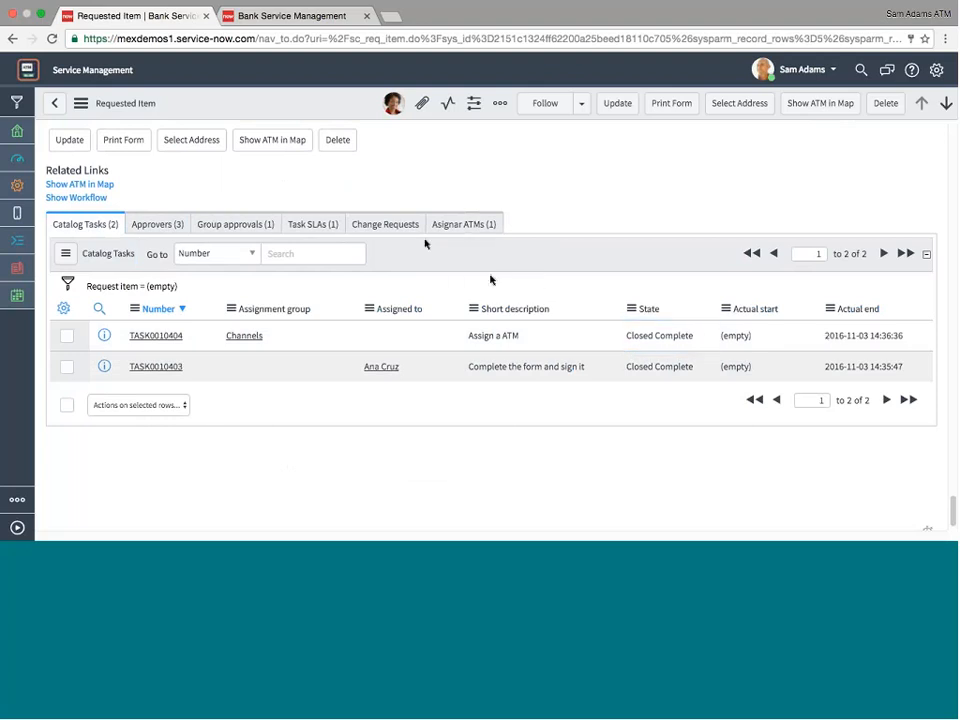
# Refresh the approvers list, set the requested approval in the third row to Approved, and refresh the list again
pyautogui.click(172, 223)
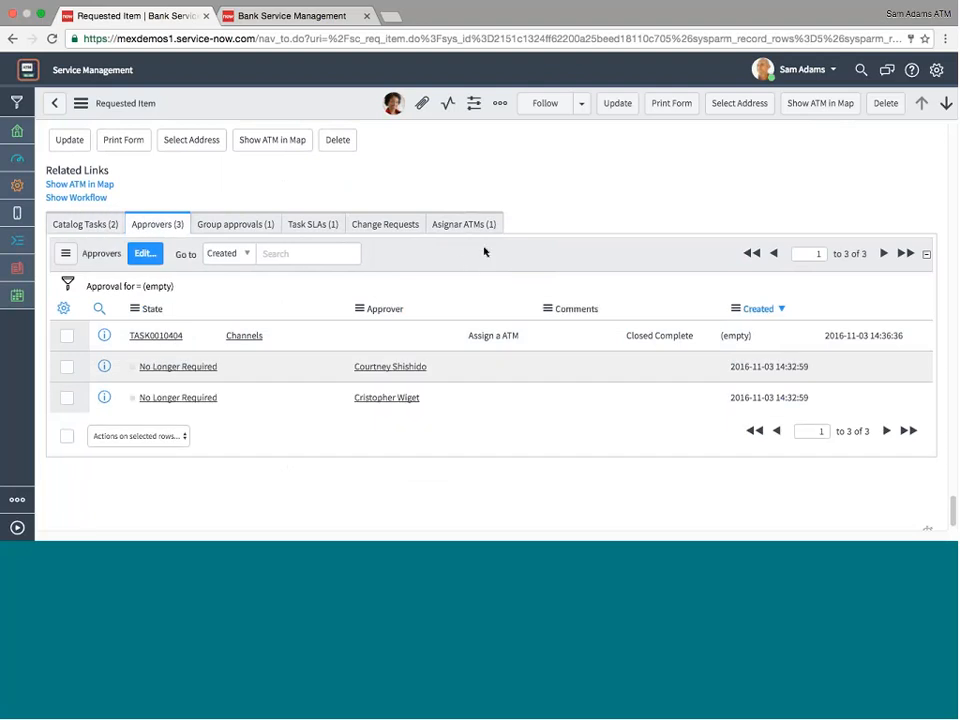
pyautogui.rightClick(485, 252)
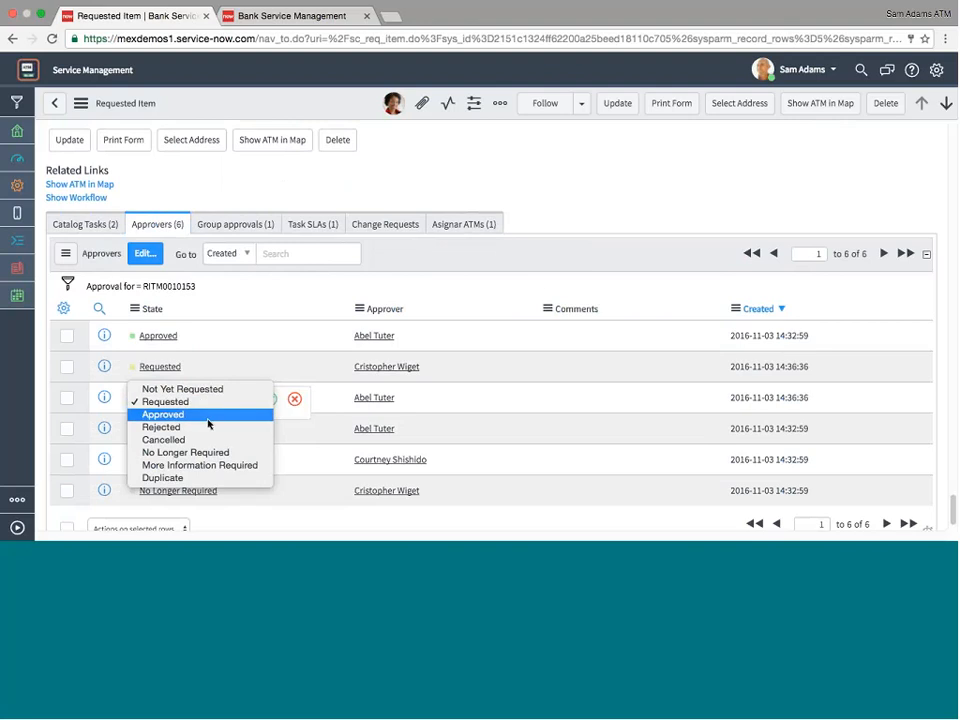
pyautogui.click(208, 421)
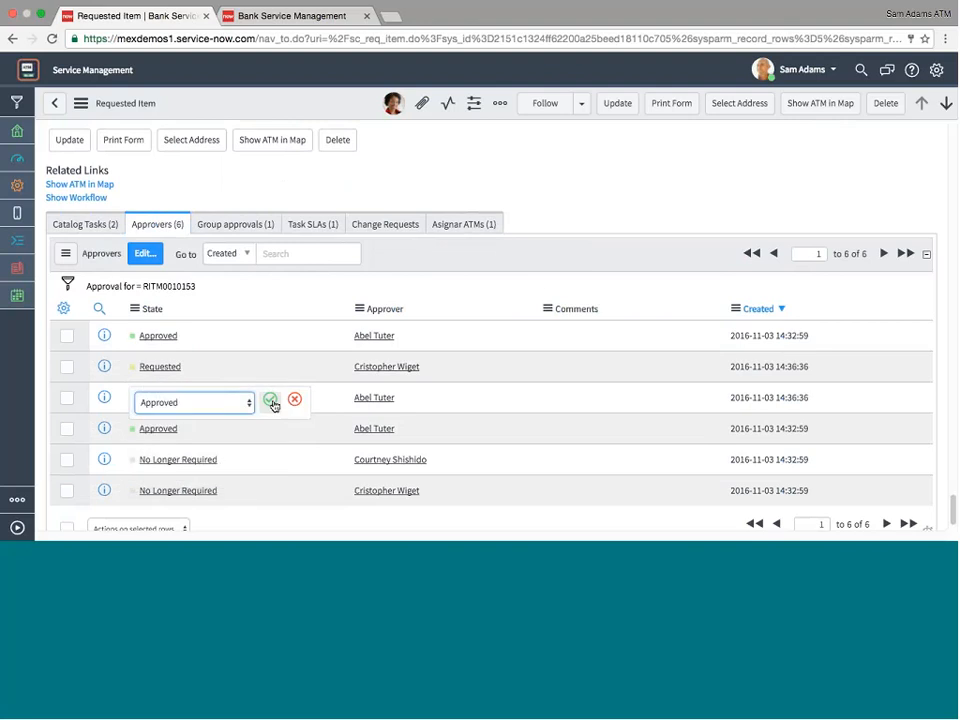
pyautogui.click(272, 400)
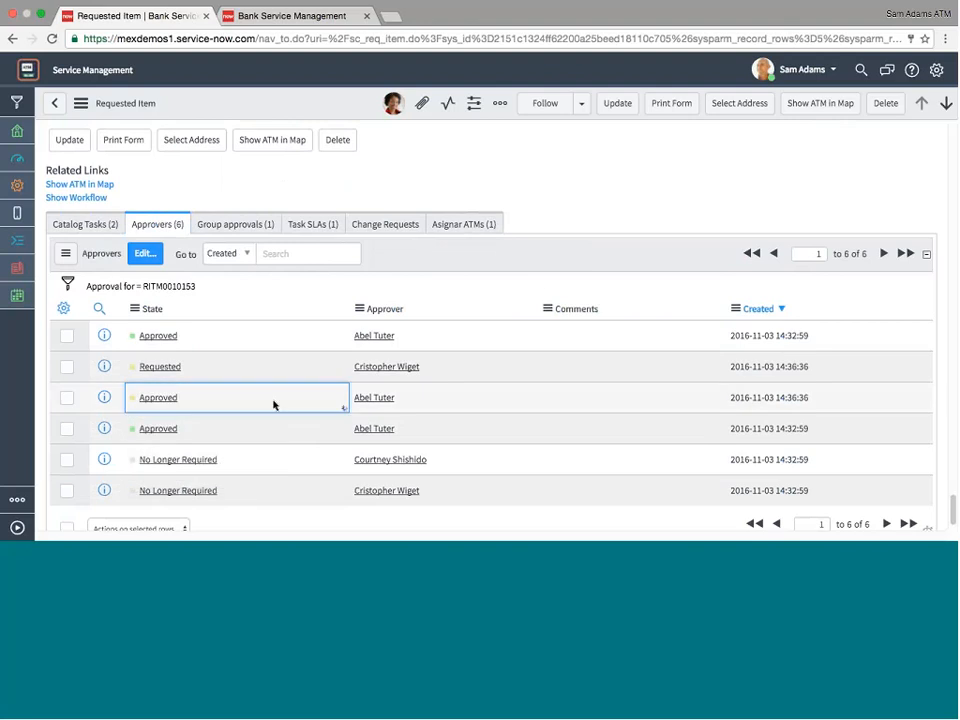
pyautogui.rightClick(421, 253)
pyautogui.click(452, 276)
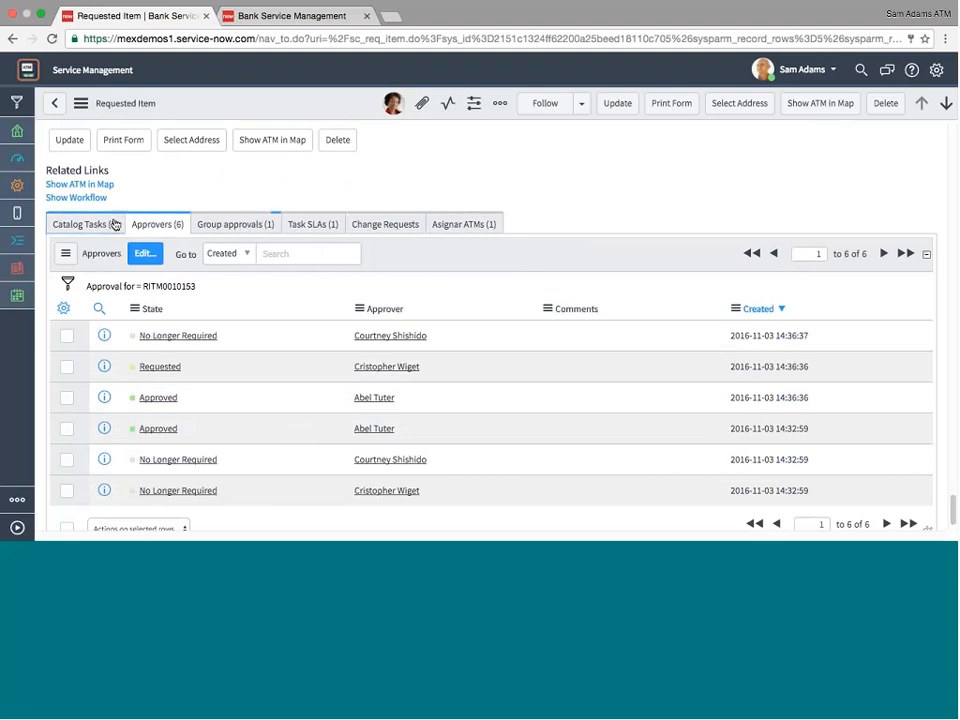
# Go back to the catalog tasks and reload the list to check for newly generated tasks
pyautogui.click(112, 222)
pyautogui.rightClick(386, 250)
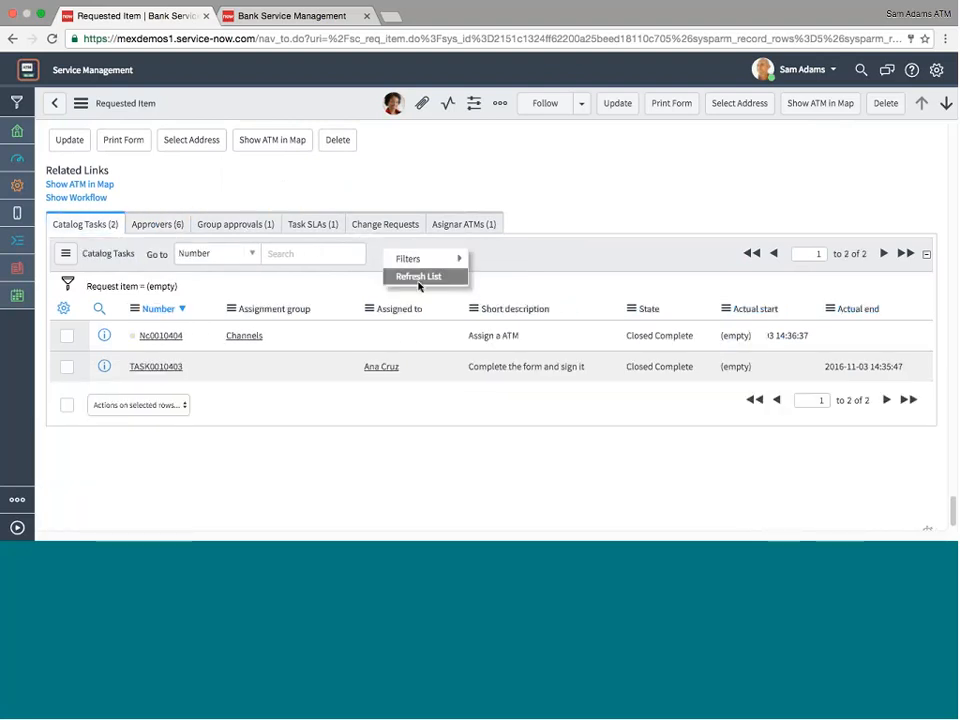
pyautogui.click(420, 277)
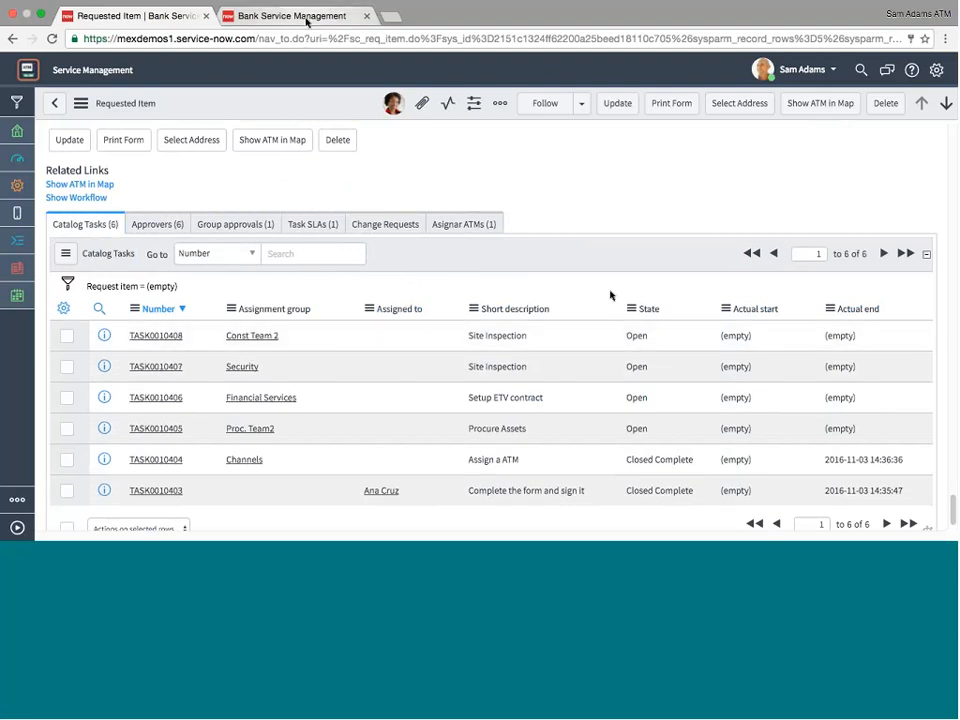
# Refresh the workflow diagram in the other browser tab to check its progress, returning to the requested item
pyautogui.click(307, 18)
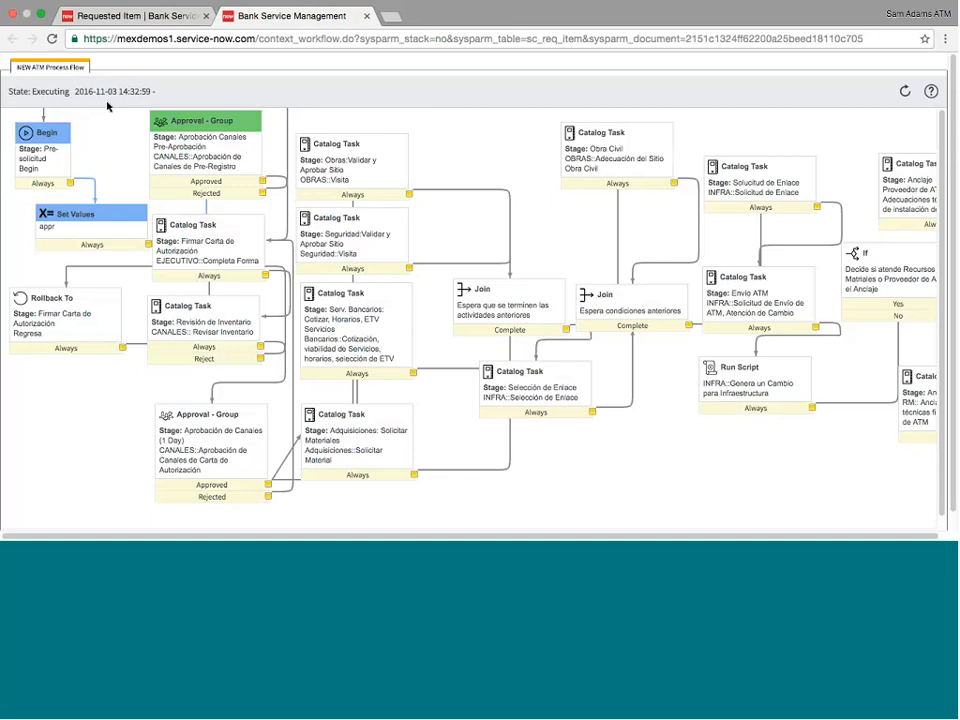
pyautogui.click(903, 93)
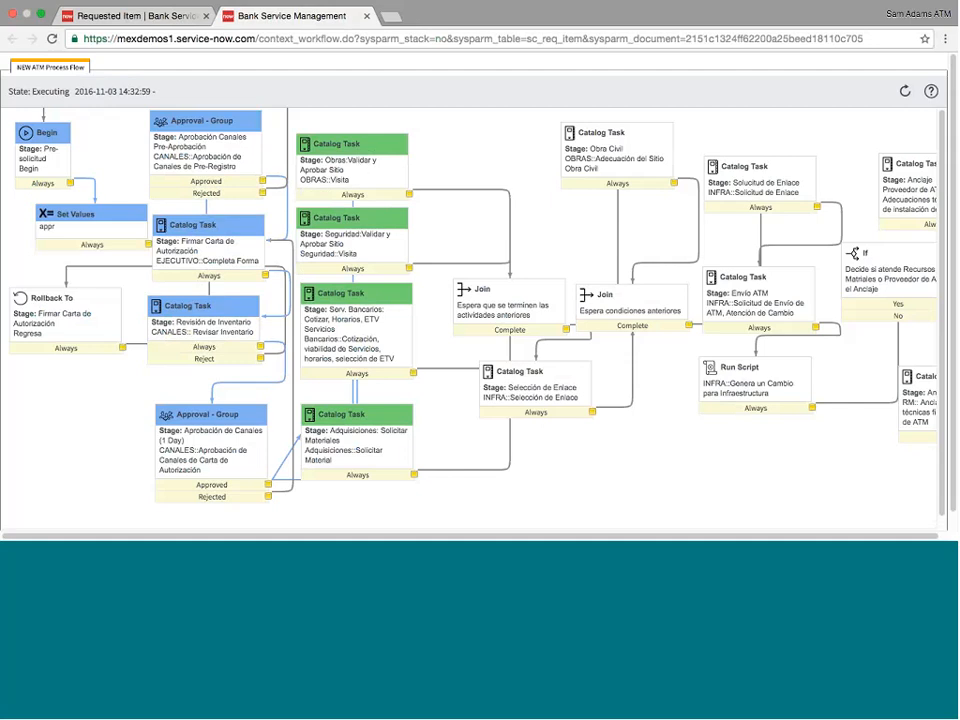
pyautogui.click(140, 16)
# Set the four open catalog tasks (both Site Inspections, Setup ETV contract and Procure Assets) to Closed Complete together and refresh the list
pyautogui.moveTo(664, 429); pyautogui.dragTo(665, 337)
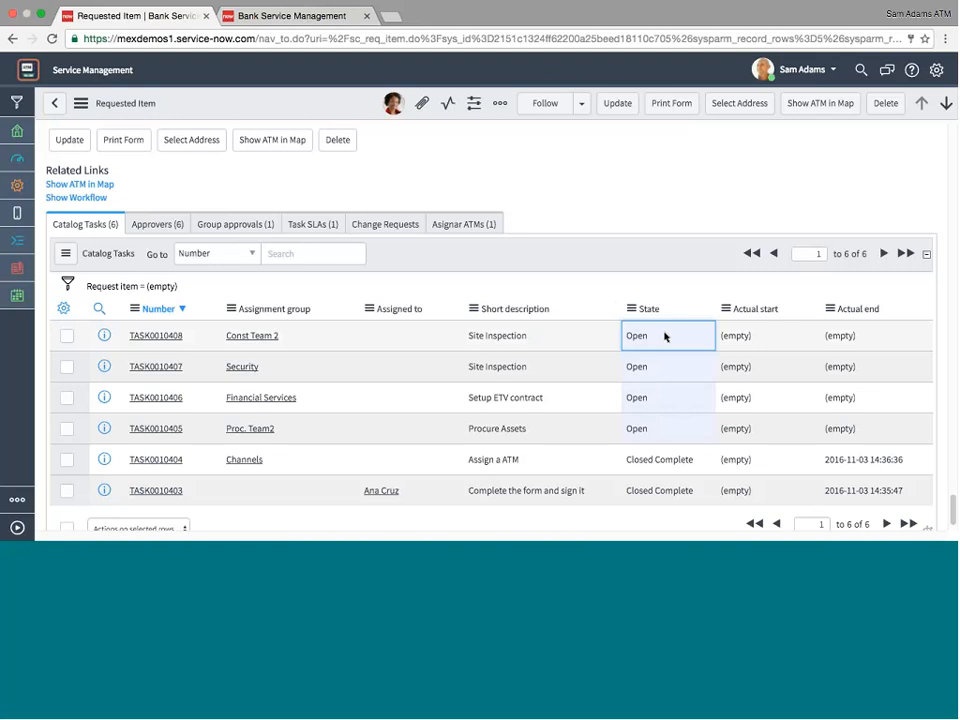
pyautogui.doubleClick(664, 336)
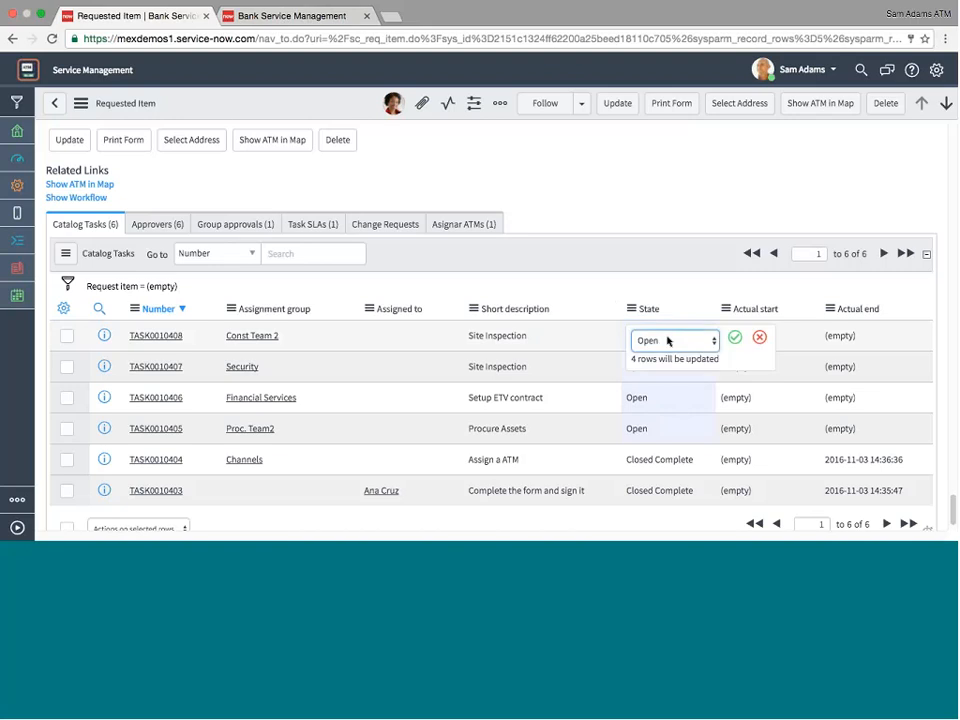
pyautogui.click(666, 338)
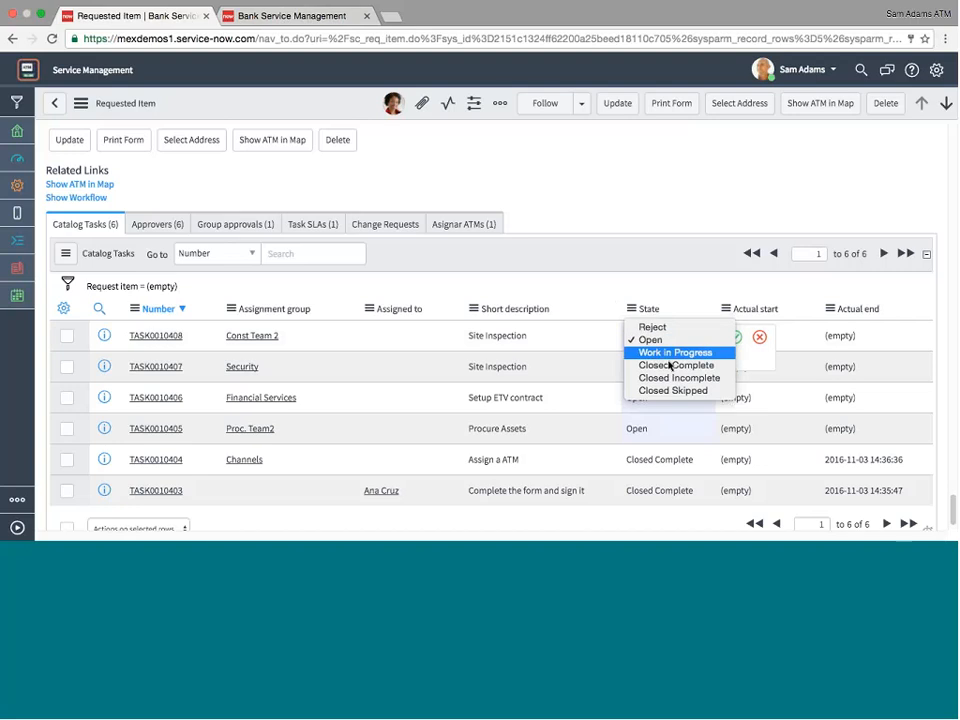
pyautogui.click(669, 365)
pyautogui.click(735, 338)
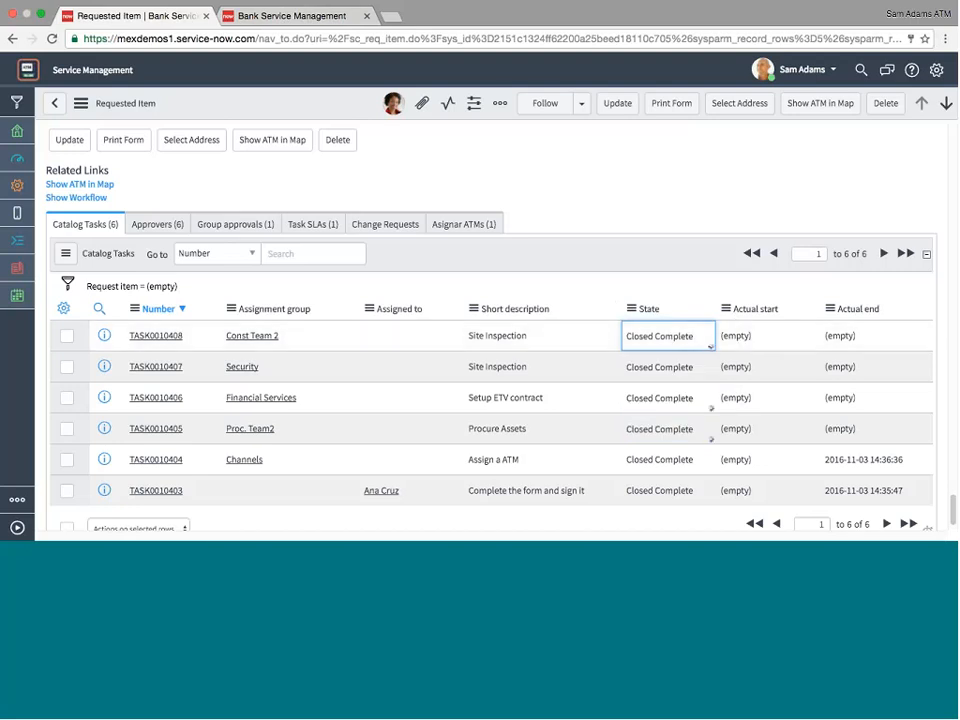
pyautogui.rightClick(634, 262)
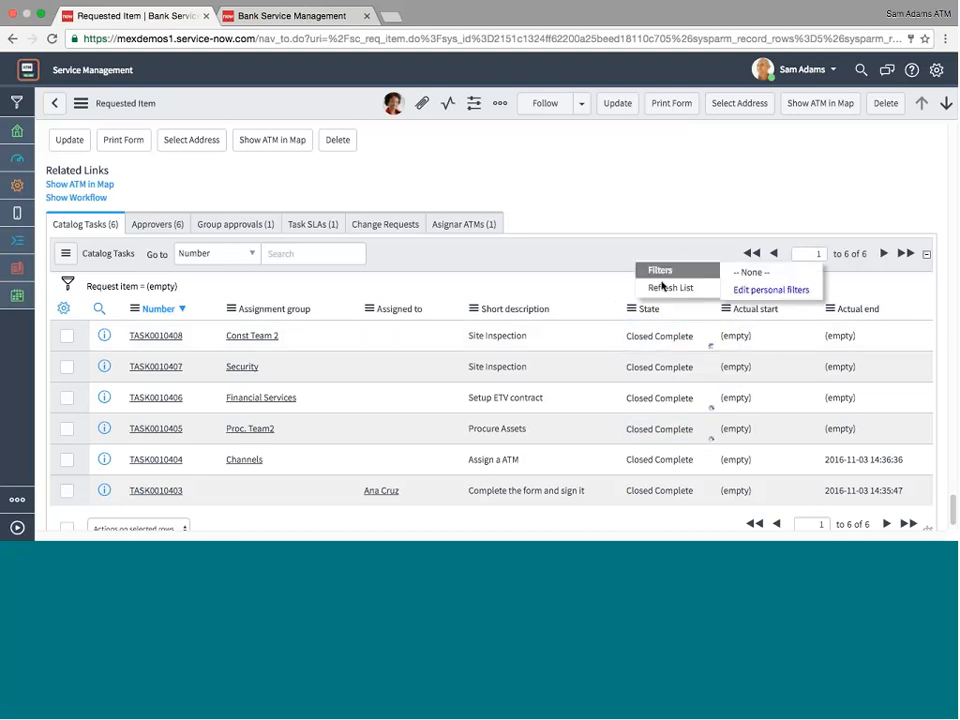
pyautogui.click(664, 288)
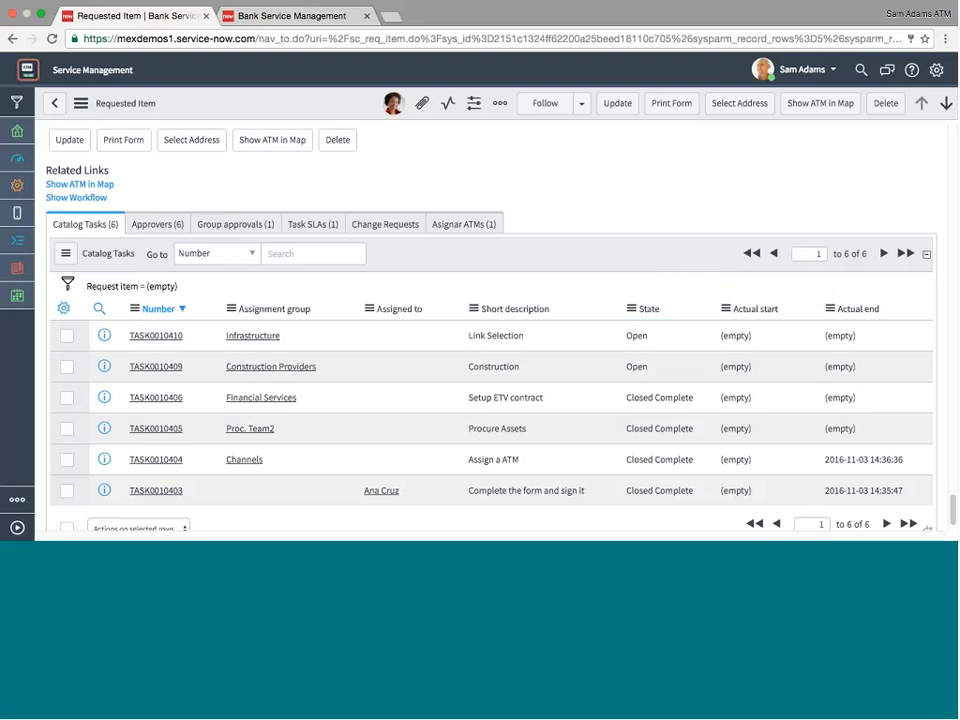
# Set the open Link Selection and Construction tasks to Closed Complete together, and refresh the catalog task list
pyautogui.click(661, 338)
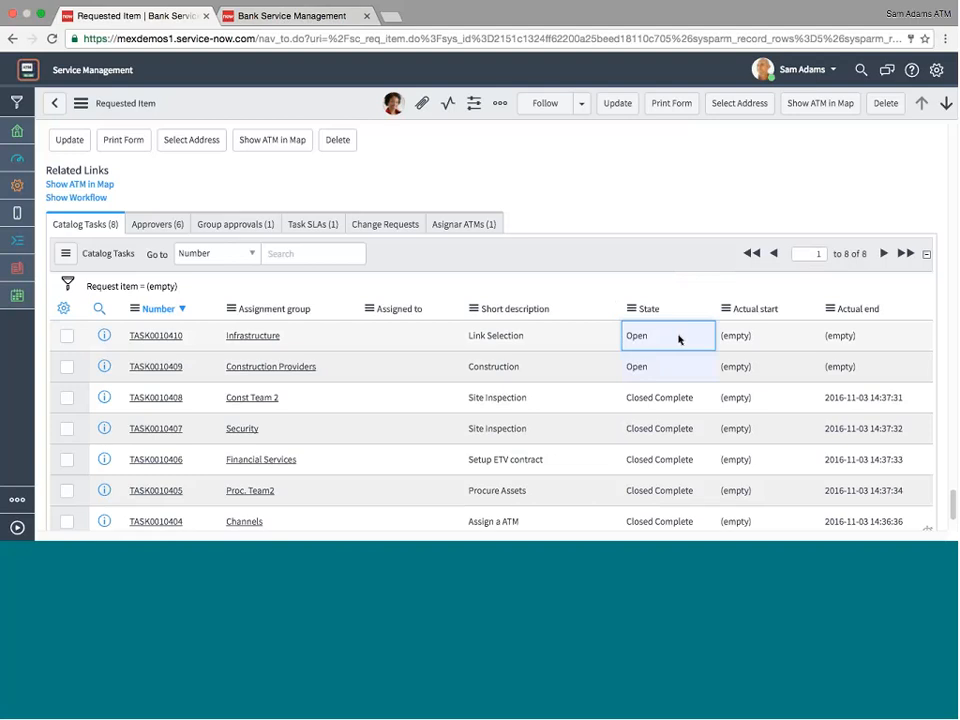
pyautogui.doubleClick(679, 340)
pyautogui.click(681, 339)
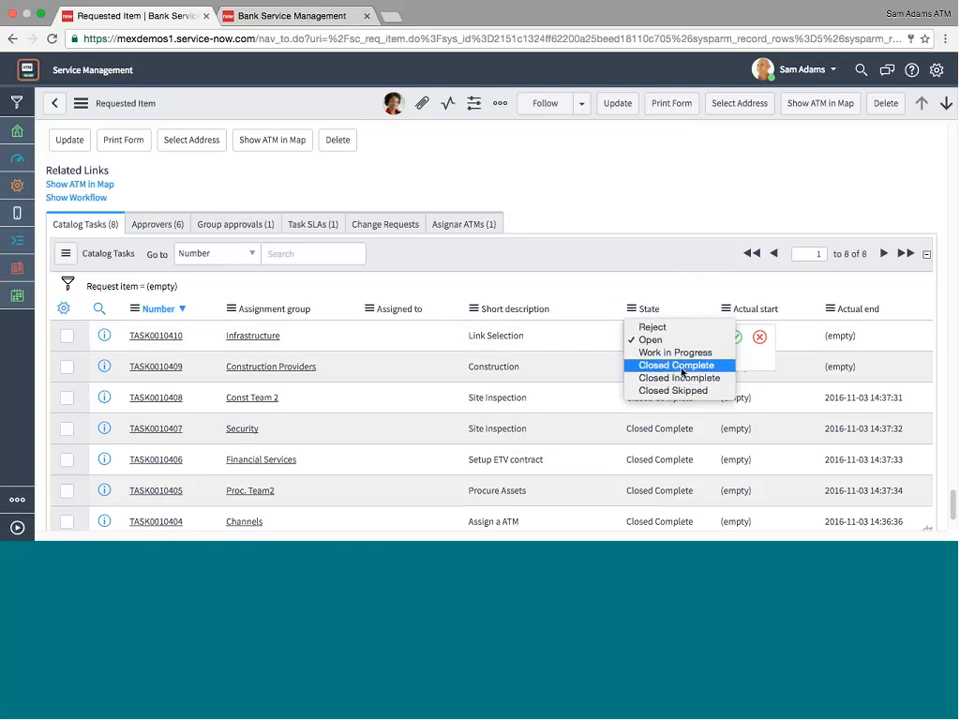
pyautogui.click(682, 368)
pyautogui.click(735, 338)
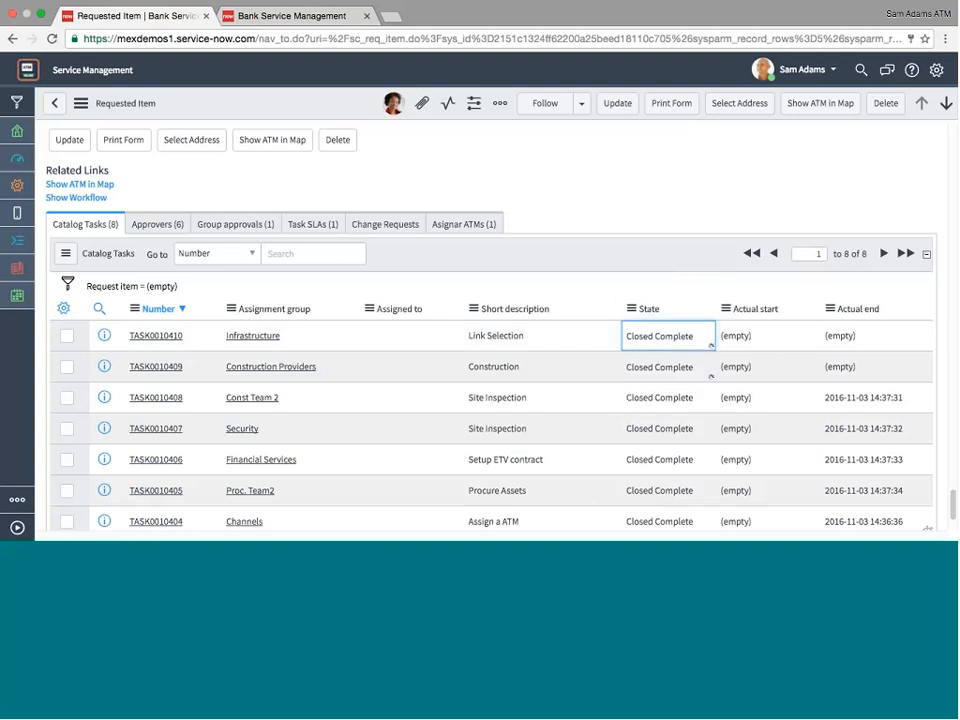
pyautogui.rightClick(619, 253)
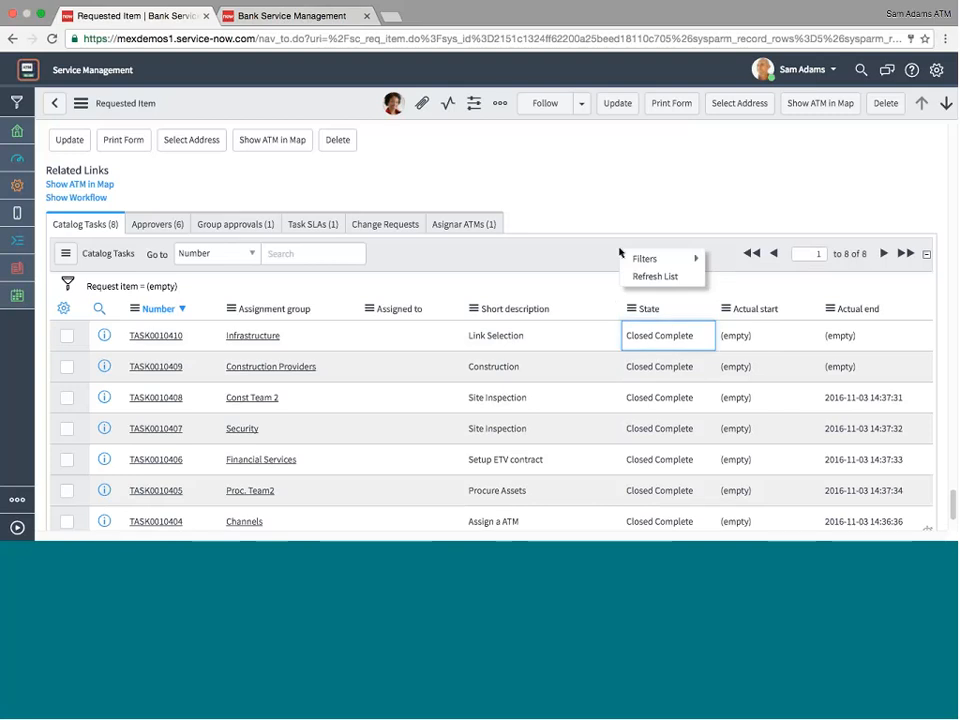
pyautogui.click(647, 276)
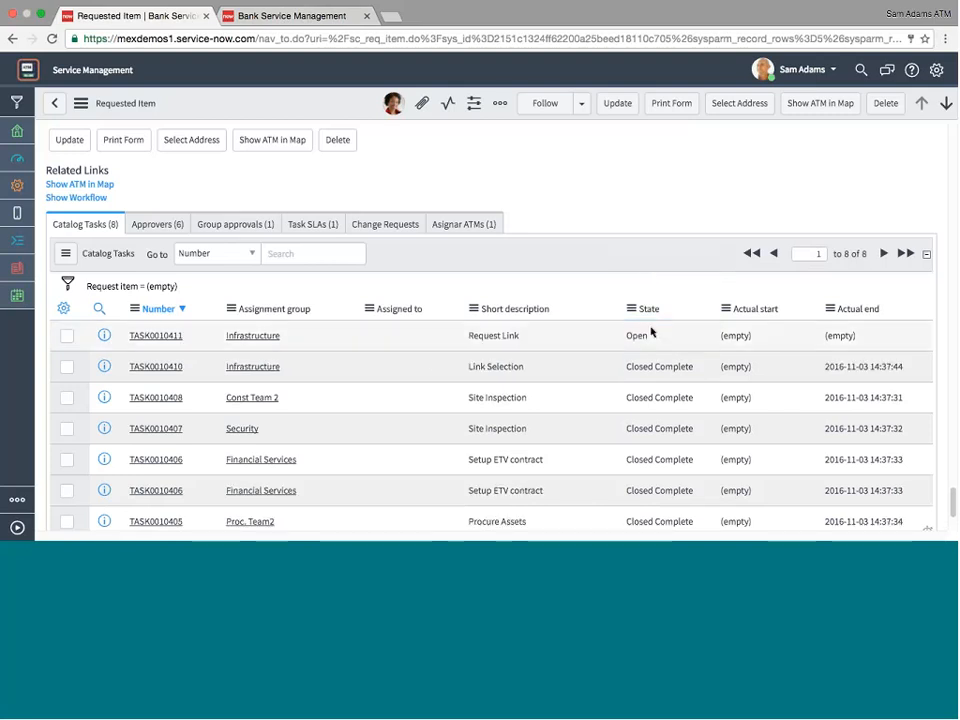
# Set the state of the Request Link task to Closed Complete and refresh the catalog task list
pyautogui.doubleClick(657, 334)
pyautogui.click(672, 340)
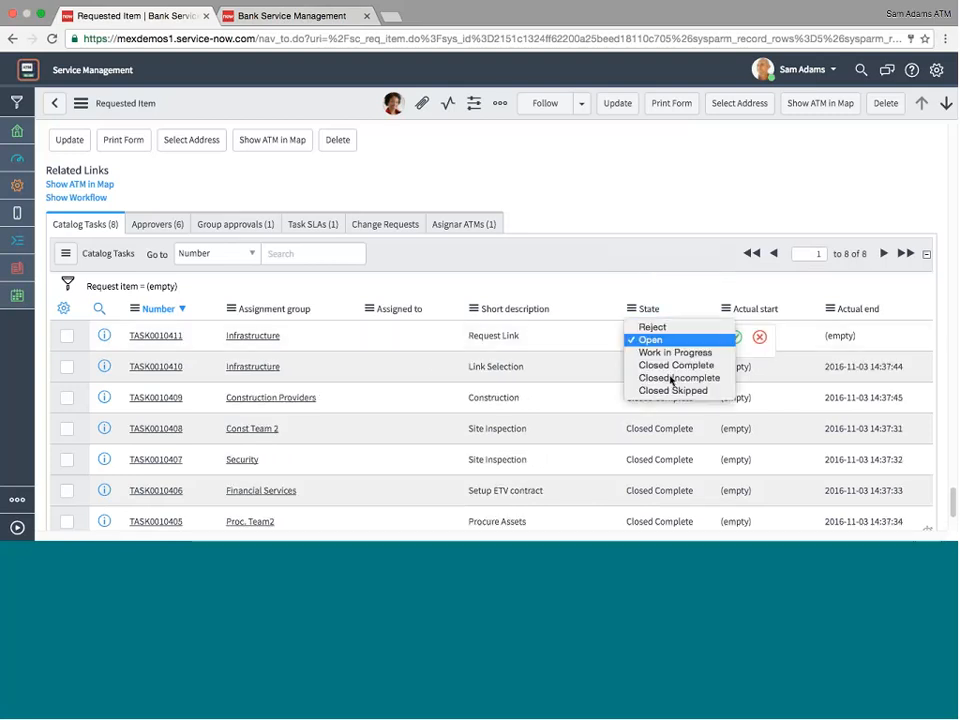
pyautogui.click(674, 365)
pyautogui.click(735, 337)
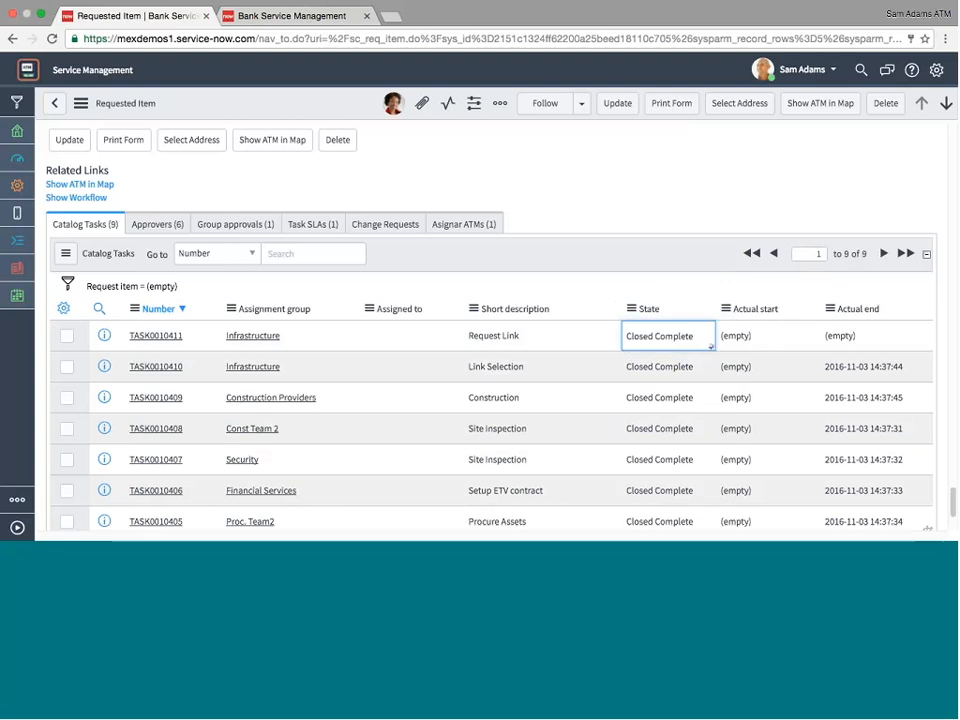
pyautogui.rightClick(638, 255)
pyautogui.click(666, 280)
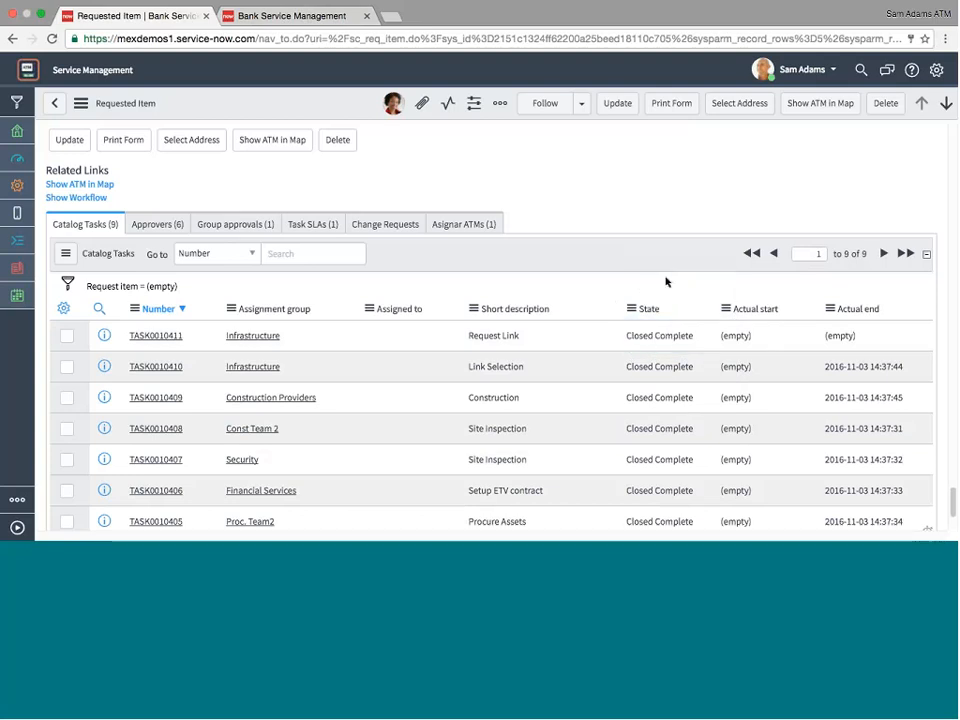
# Set the state of the "Send ATM to Site and follow the automatic created Change" task to Closed Complete
pyautogui.click(709, 335)
pyautogui.doubleClick(710, 336)
pyautogui.click(716, 339)
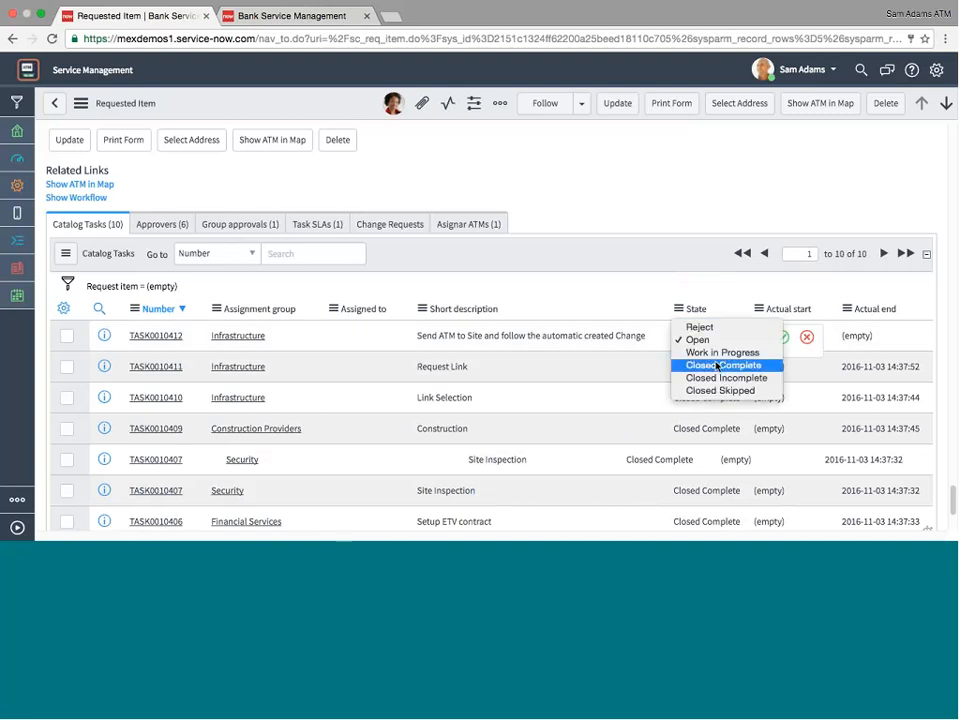
pyautogui.click(716, 366)
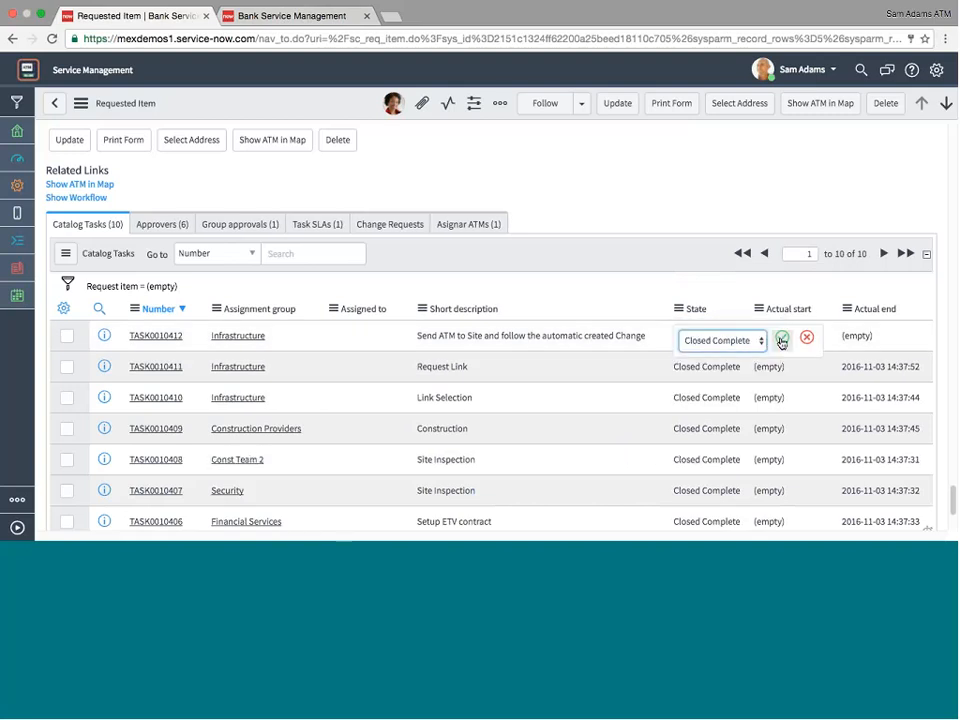
pyautogui.click(782, 340)
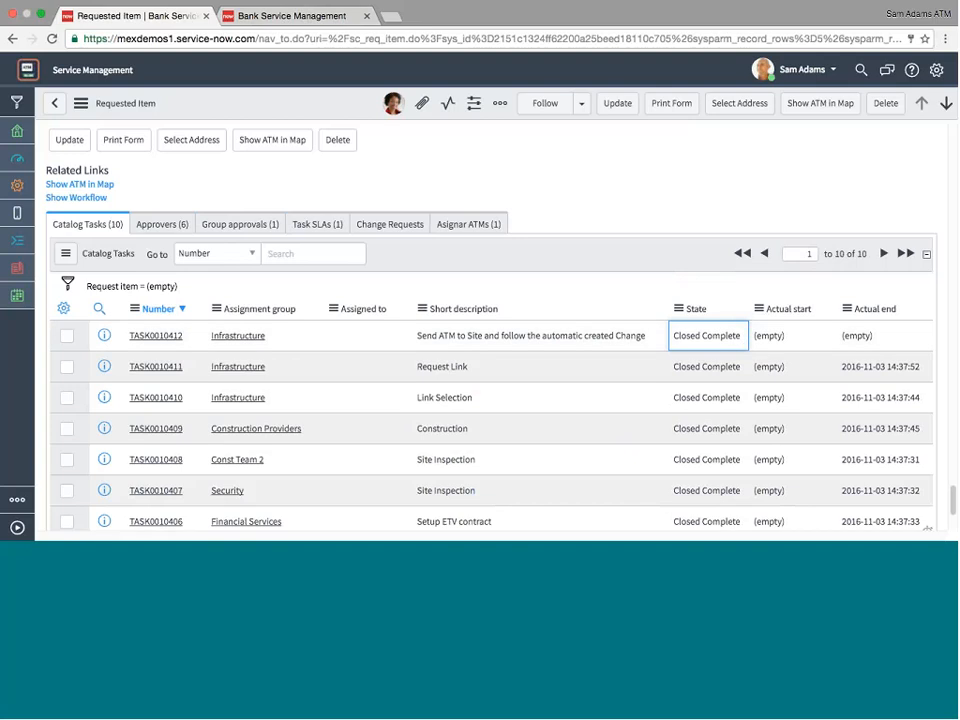
# Open the requested item's related change requests and refresh the list to check for the automatically created change
pyautogui.doubleClick(428, 334)
pyautogui.moveTo(439, 336); pyautogui.dragTo(580, 337)
pyautogui.click(390, 226)
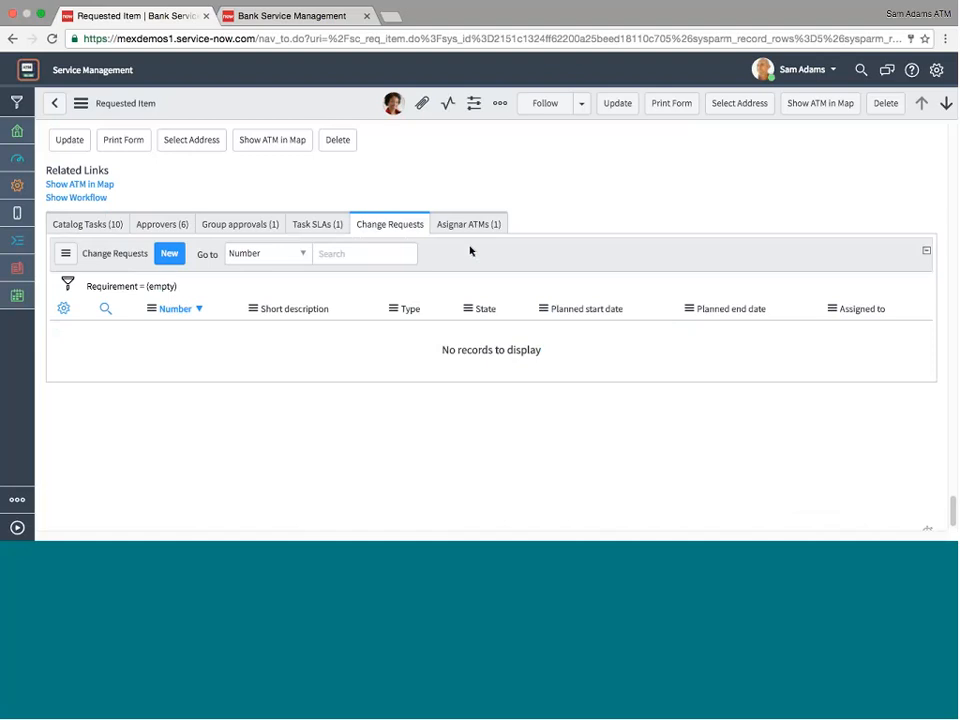
pyautogui.rightClick(471, 251)
pyautogui.click(508, 276)
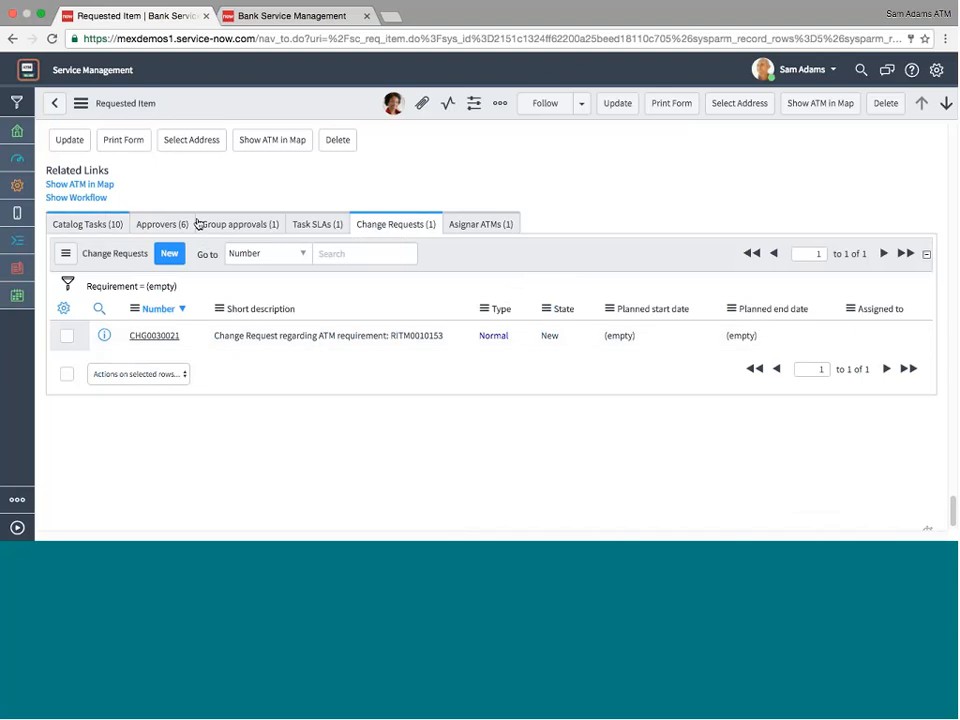
# Return to the requested item's catalog tasks and review the full list with assignment groups and states
pyautogui.click(111, 228)
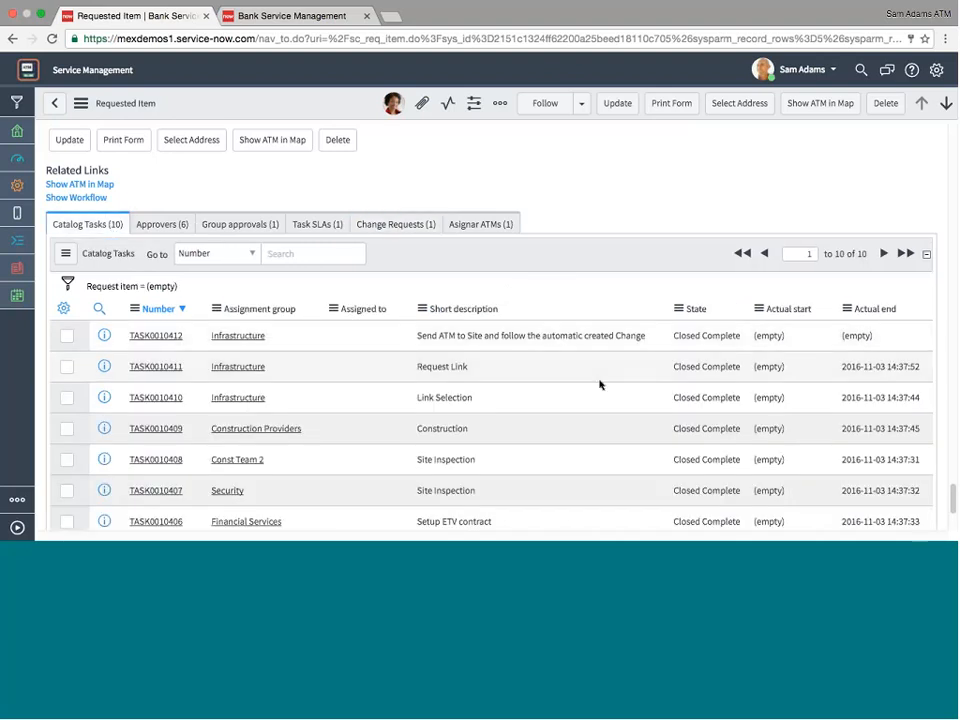
pyautogui.scroll(-3, 600, 384)
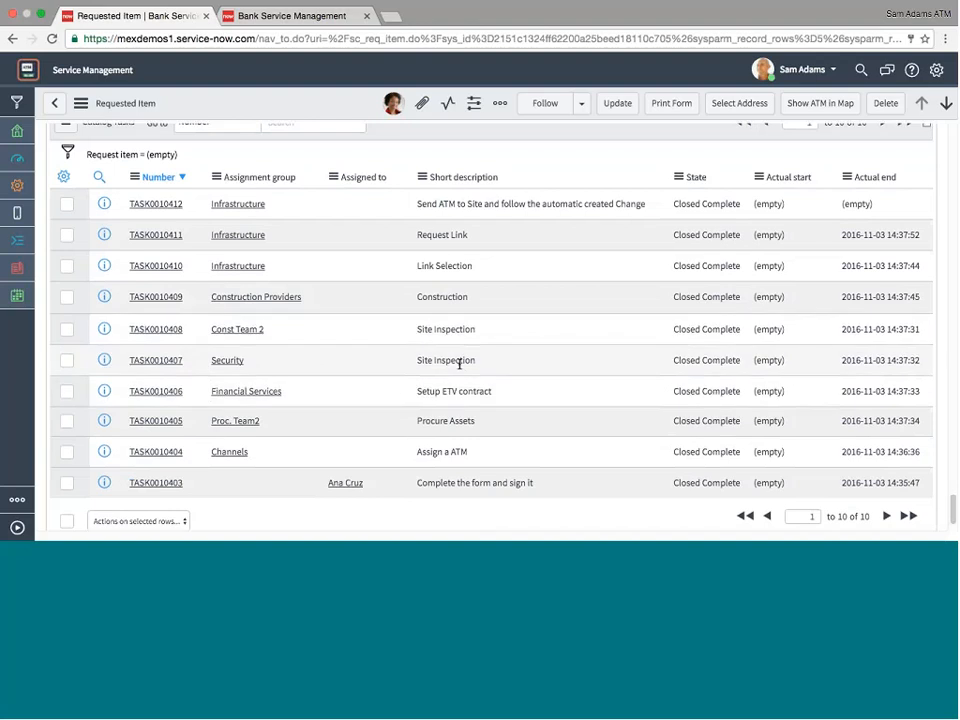
pyautogui.scroll(3, 459, 368)
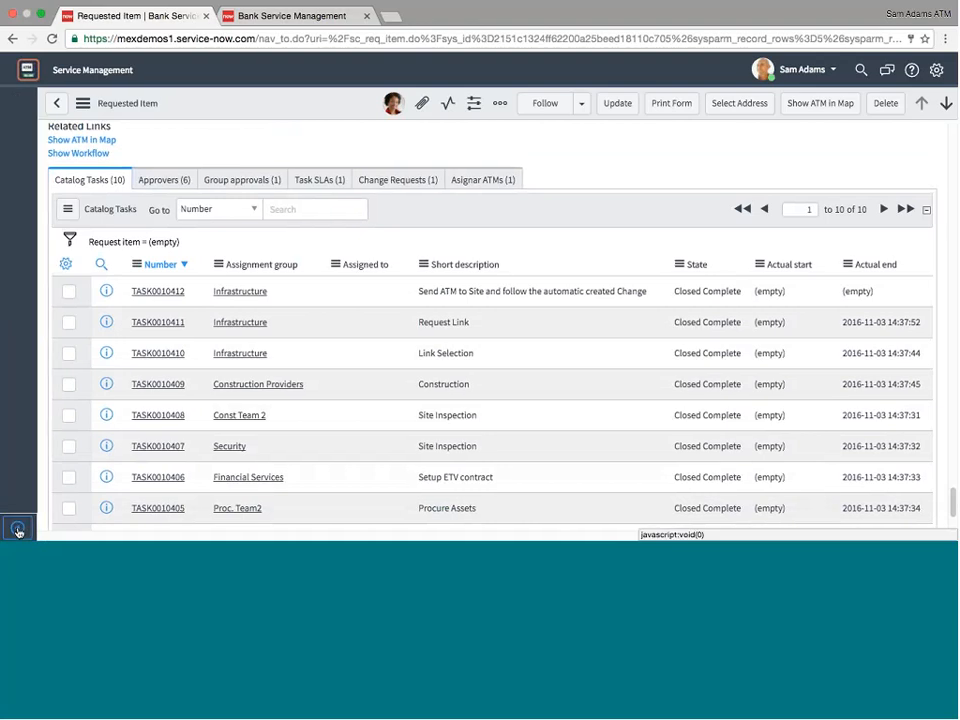
# Expand the navigator, open the ATMs Homepage, and review its task and stage charts, due date calendar and requested items' stages
pyautogui.click(17, 533)
pyautogui.click(72, 176)
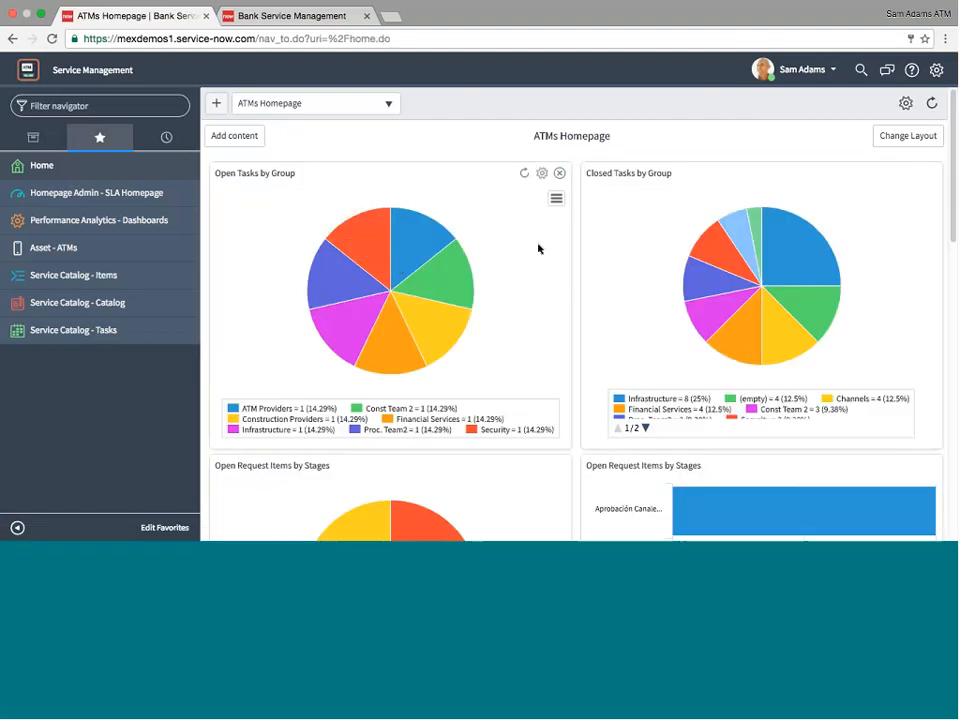
pyautogui.scroll(-1, 568, 278)
pyautogui.scroll(-5, 569, 277)
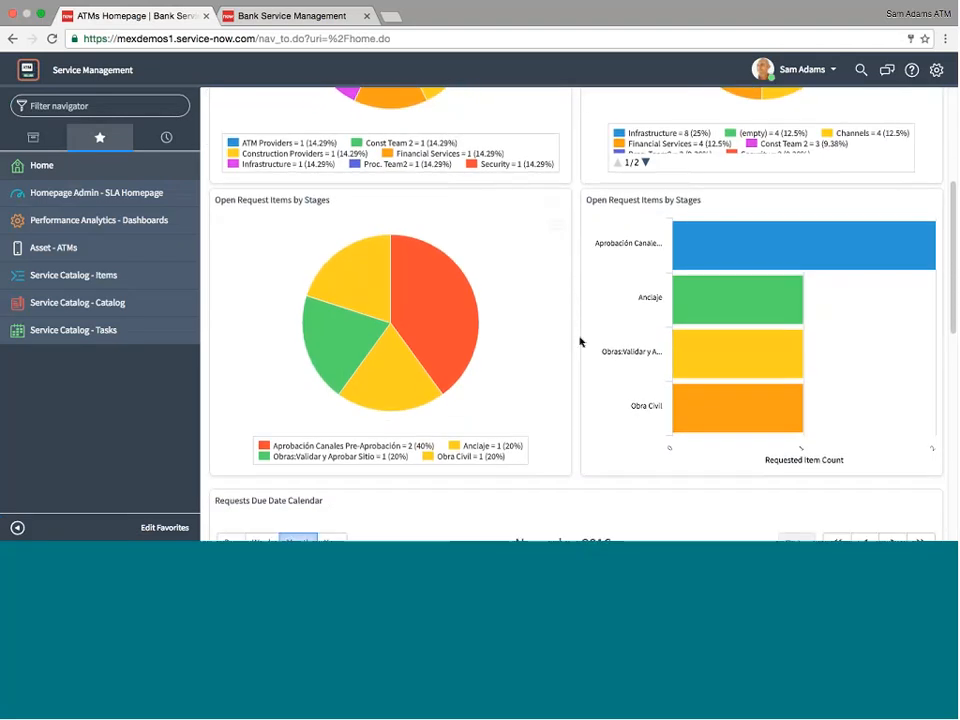
pyautogui.scroll(-7, 580, 342)
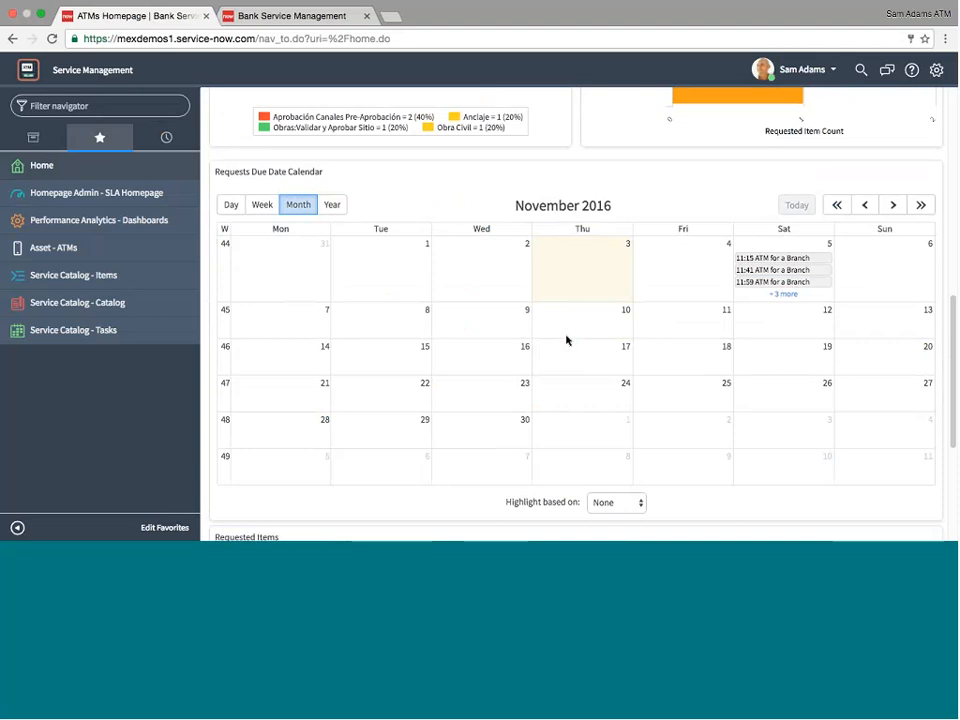
pyautogui.scroll(-2, 566, 340)
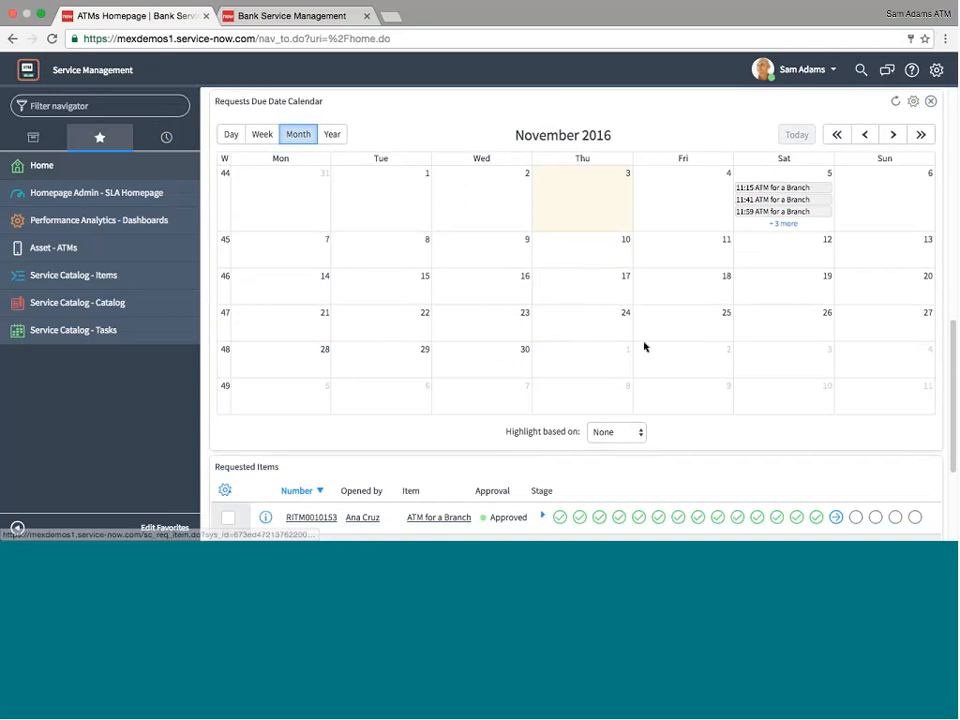
pyautogui.scroll(-5, 644, 347)
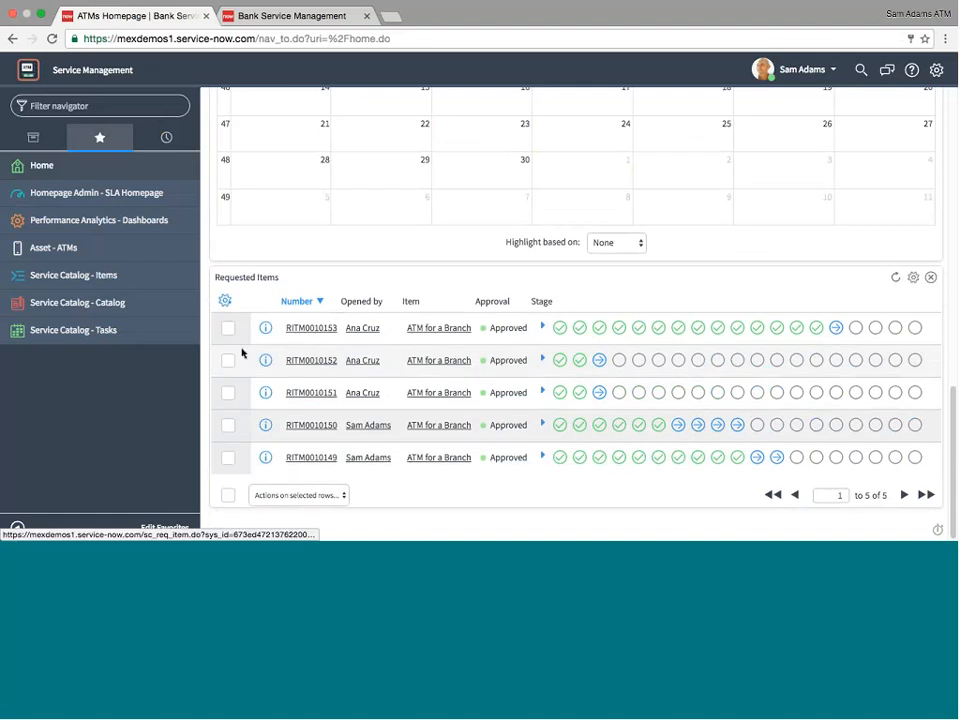
# Open the ATM asset list and look through the machines with their models, card types and states
pyautogui.click(83, 252)
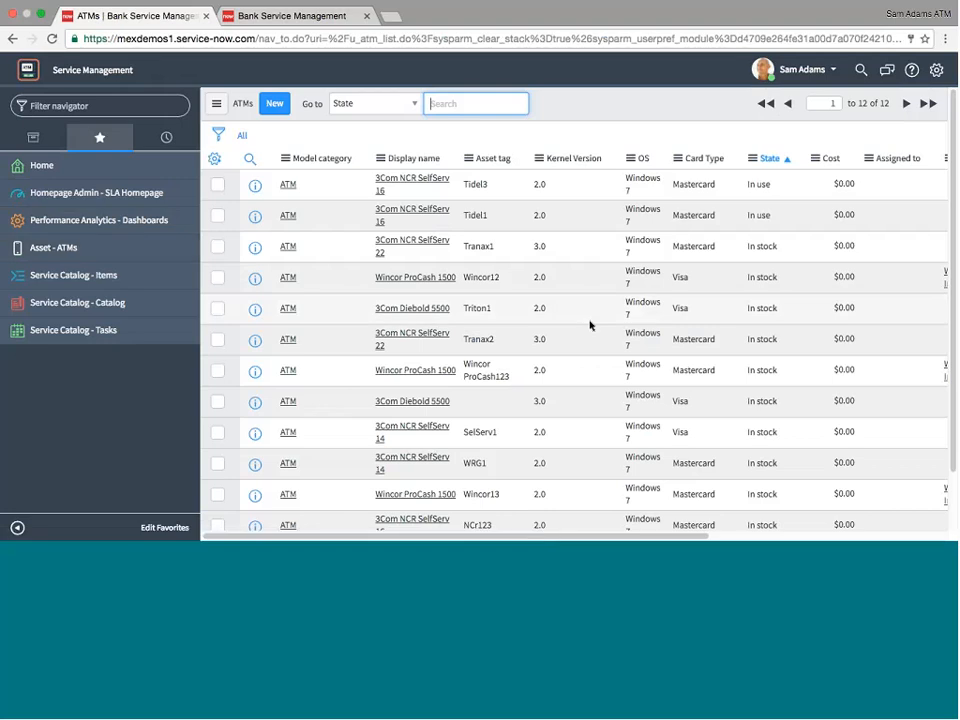
pyautogui.scroll(-2, 591, 326)
pyautogui.scroll(2, 619, 279)
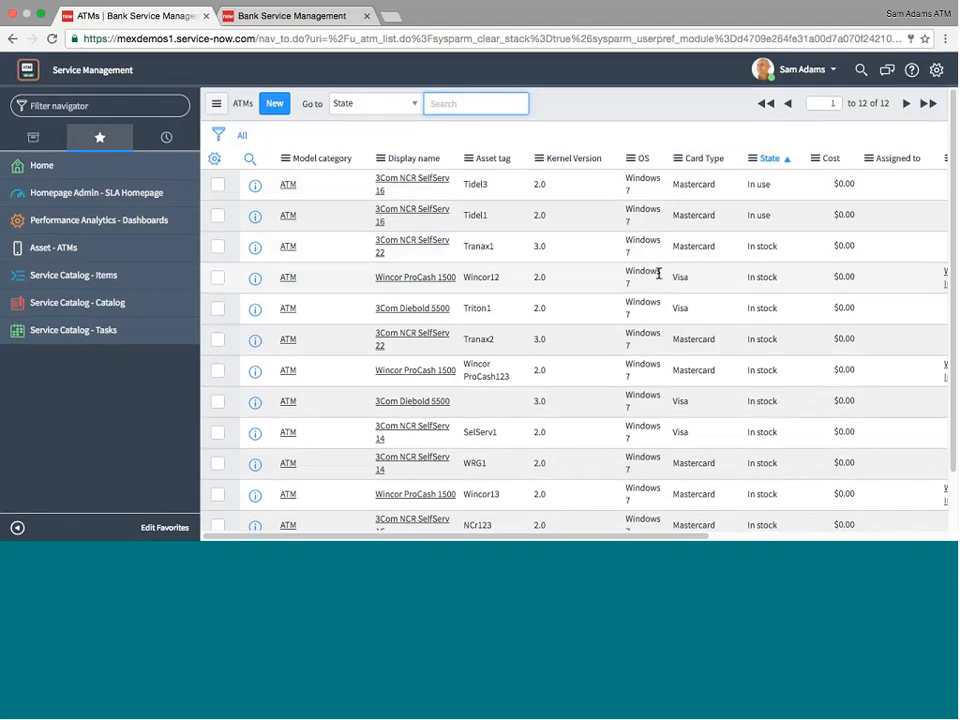
# Open the Performance Analytics requested items dashboard and view its overview, Requested Item Open and Requested Item New pages
pyautogui.click(94, 232)
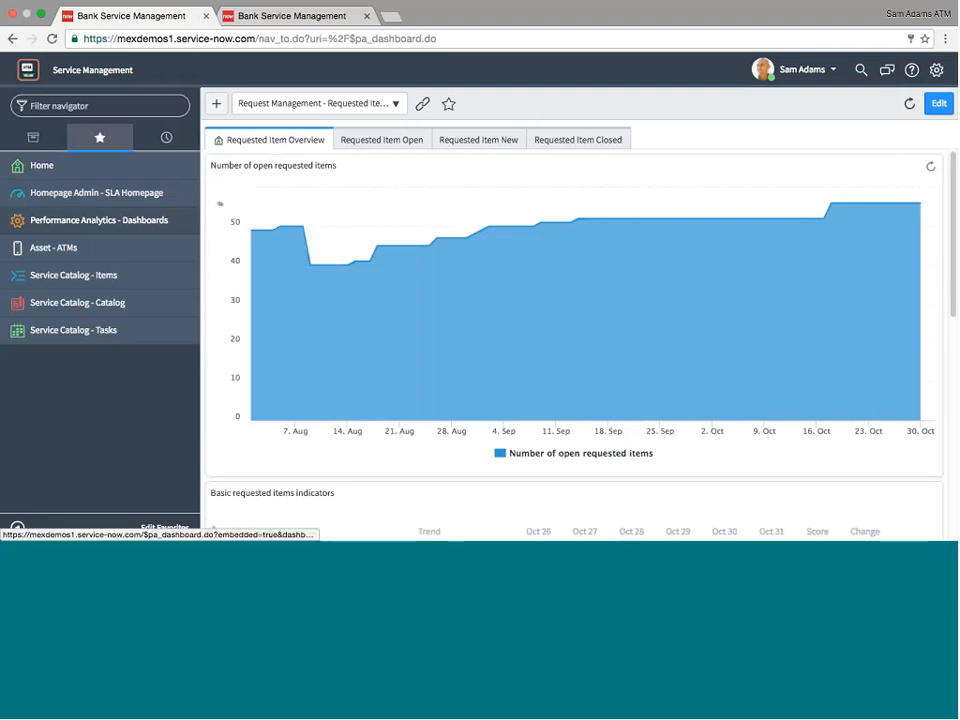
pyautogui.click(403, 150)
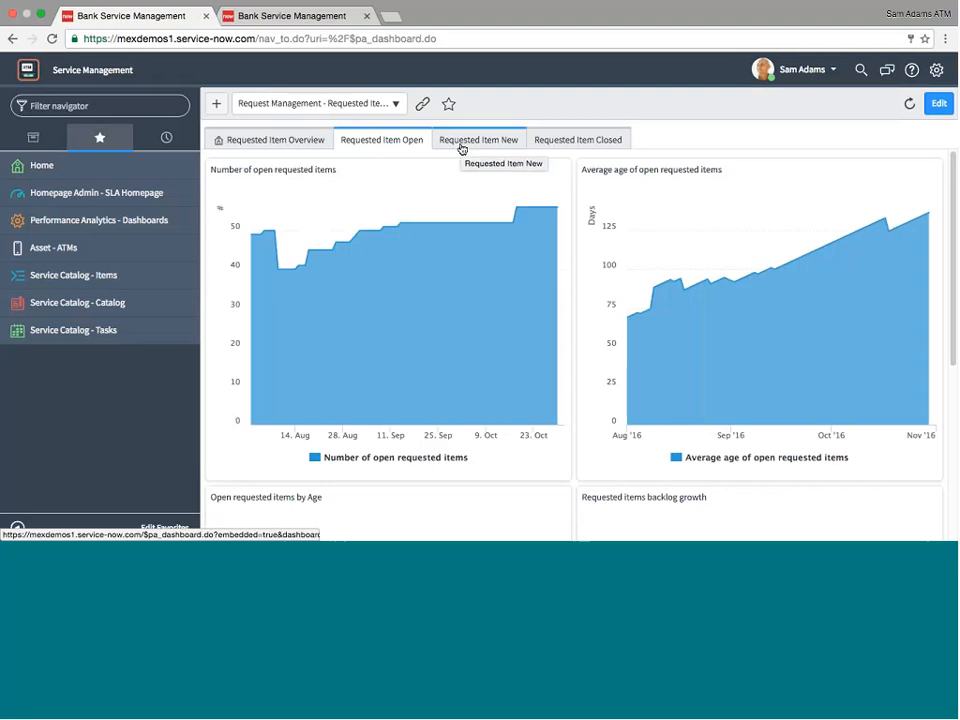
pyautogui.click(461, 148)
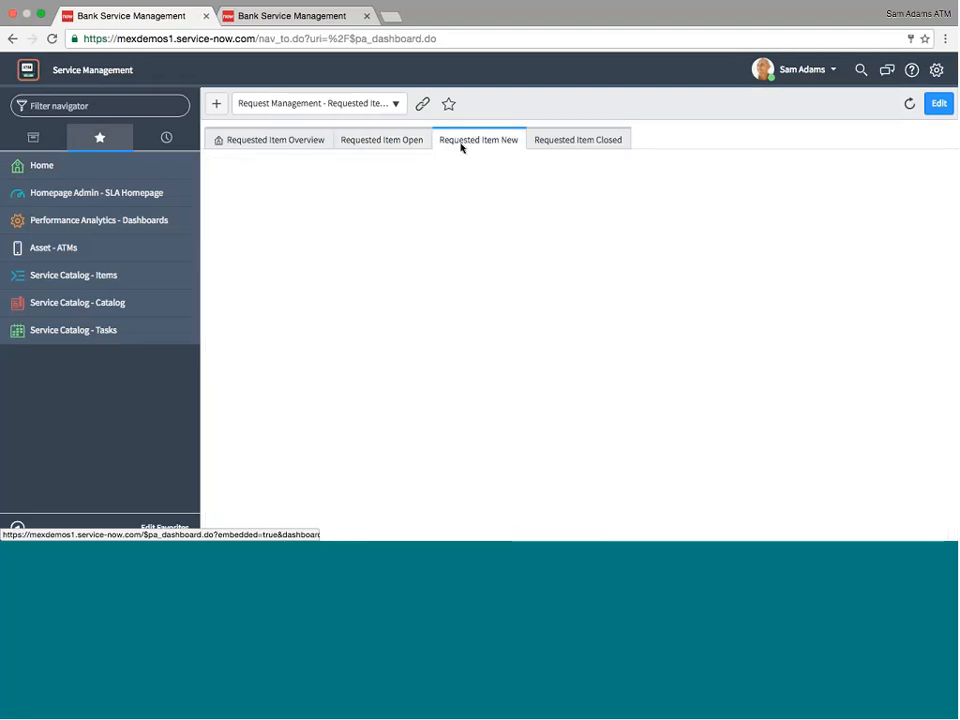